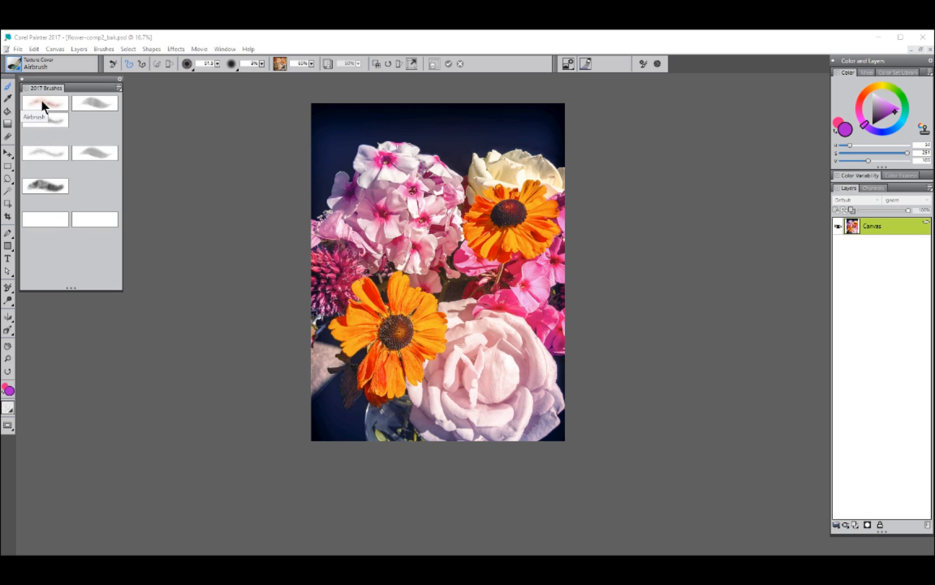
left_click(225, 49)
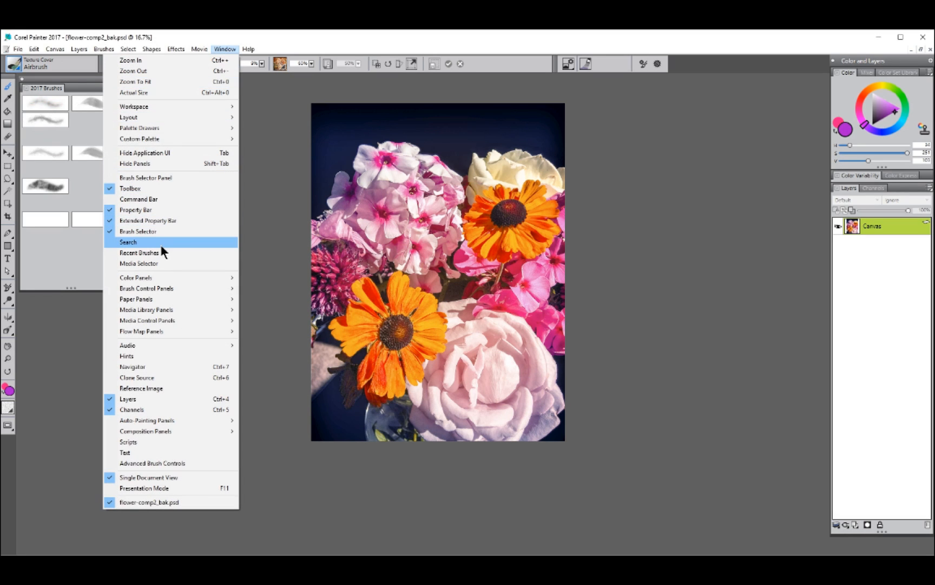
left_click(272, 163)
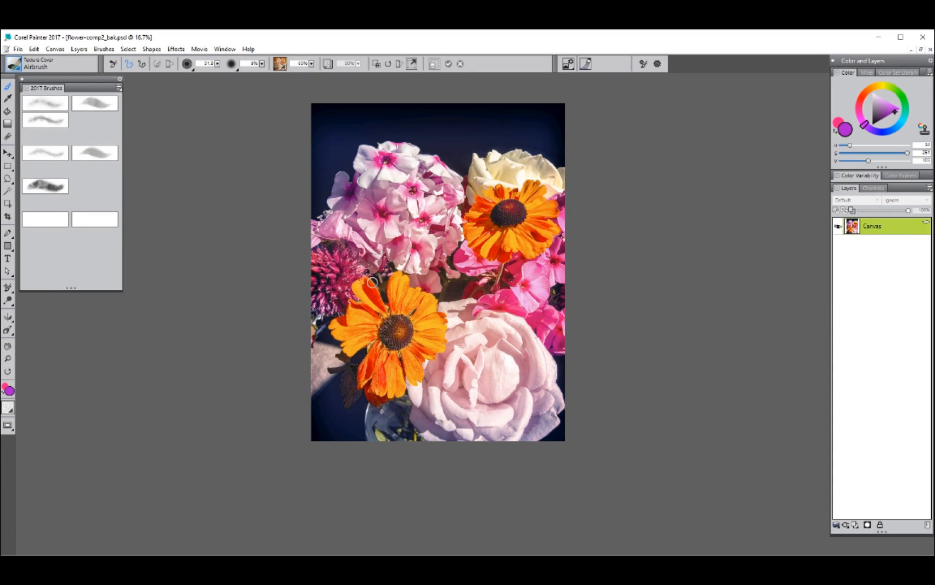
Step: Create a Quick Clone of the flower photo and place the Photo Art palette beside Color and Layers
left_click(20, 49)
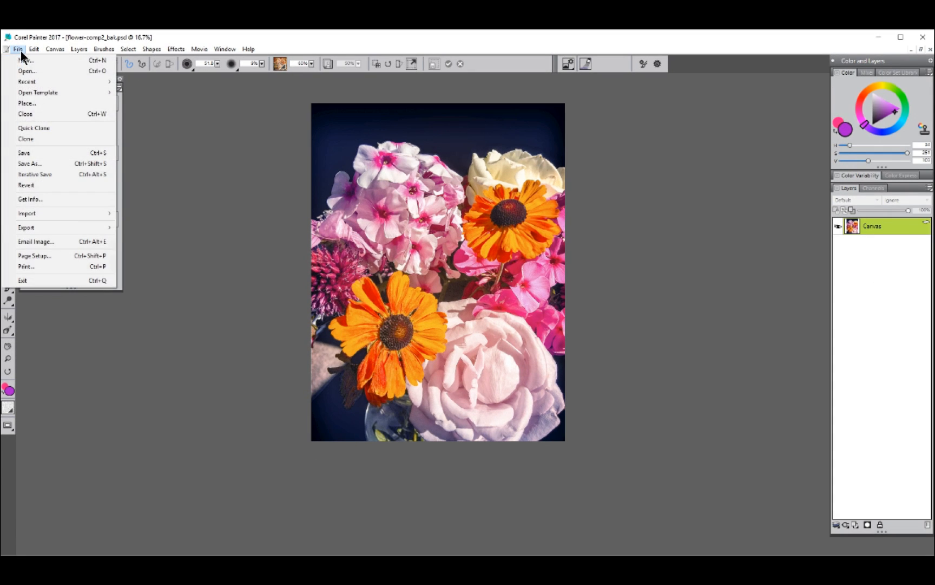
left_click(33, 128)
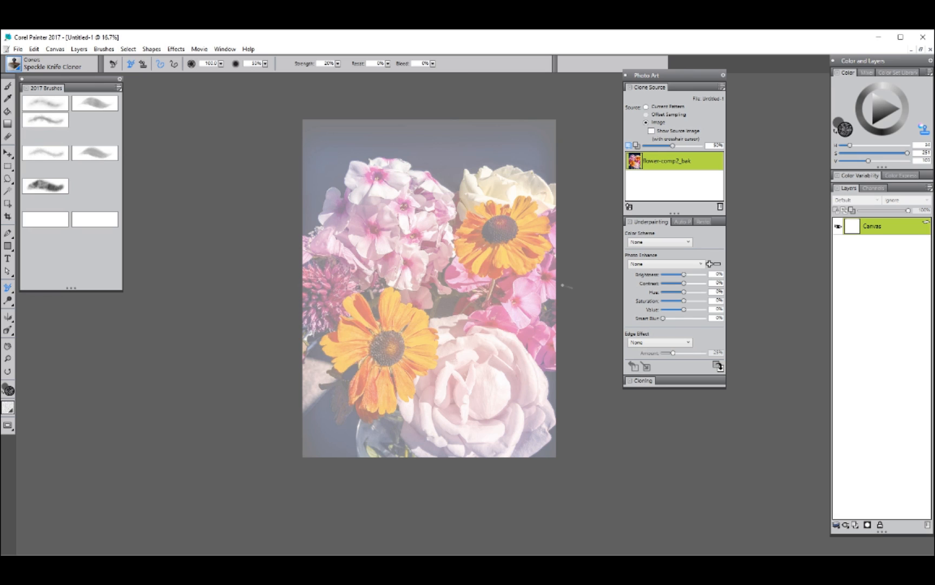
left_click_drag(675, 78, 773, 66)
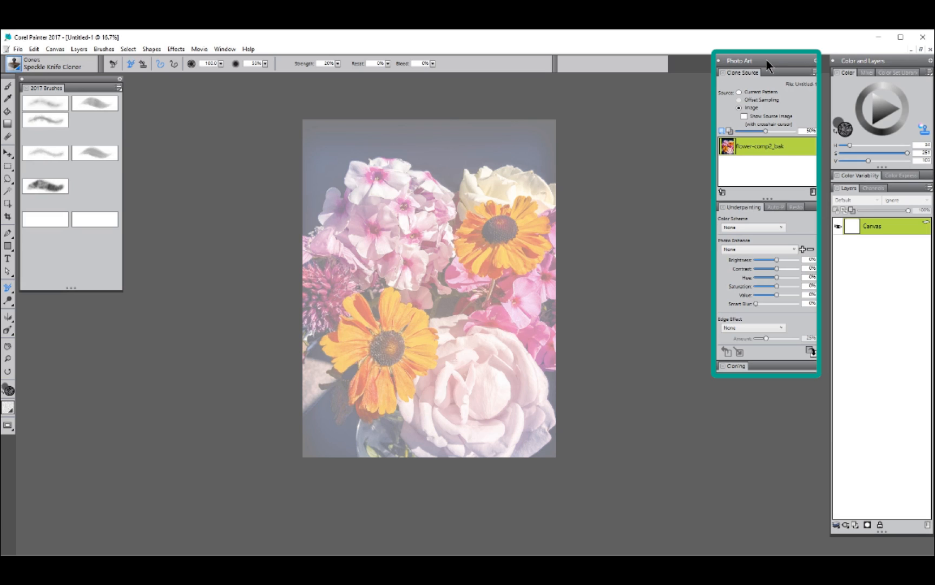
double_click(767, 60)
double_click(766, 60)
double_click(766, 61)
double_click(766, 61)
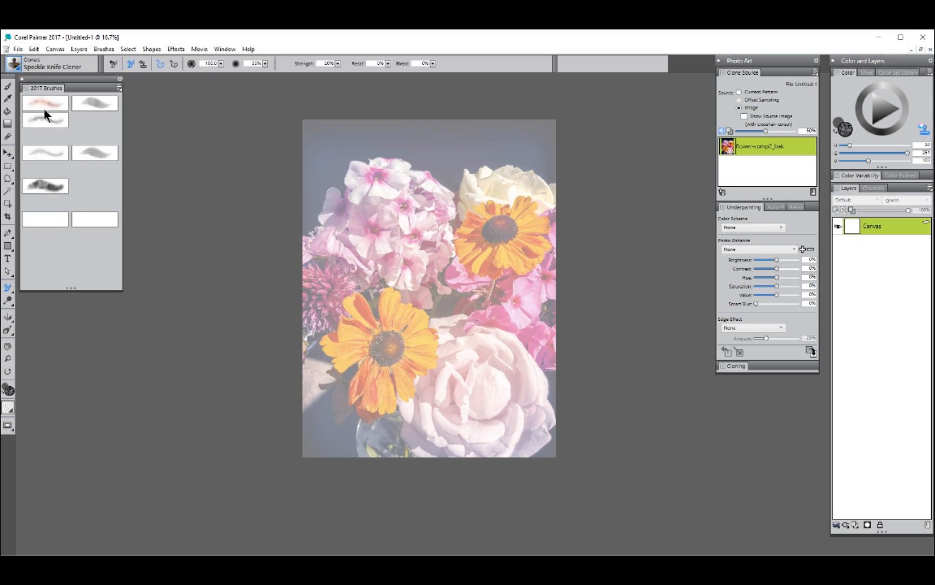
Step: Paint the lower orange flower's petals and the dark gap above the rose with the Stencil Flow Map - Bristle Cloner, checking progress without tracing paper
left_click(98, 100)
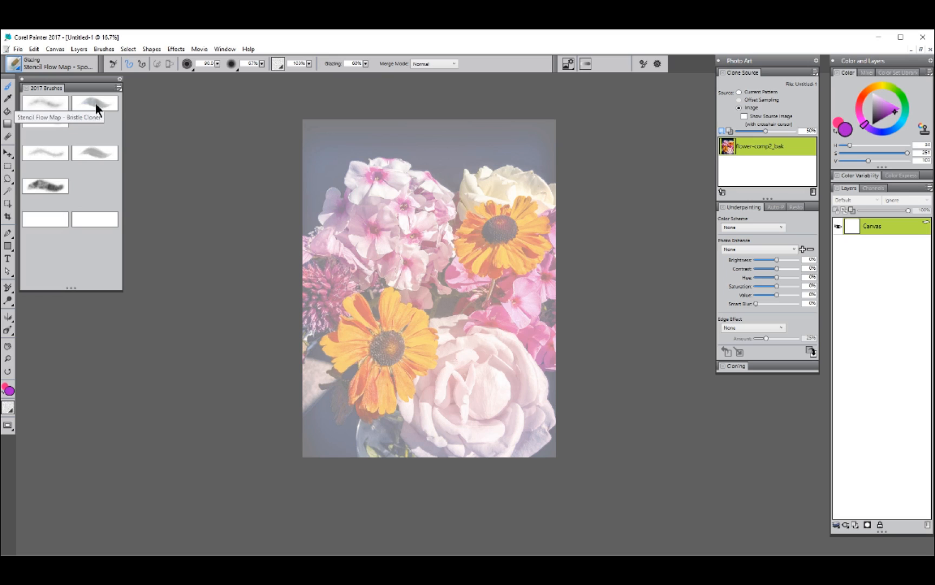
left_click(95, 103)
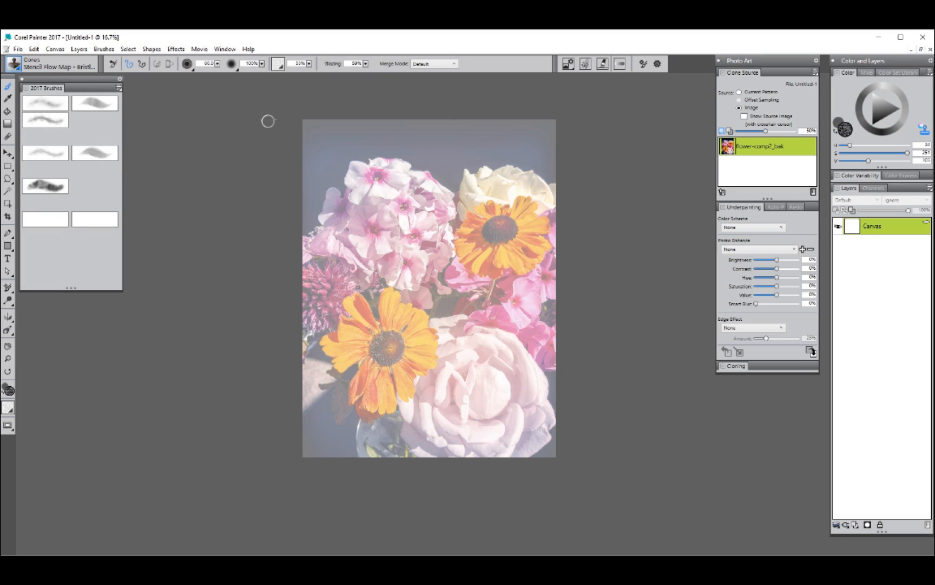
mouse_move(386, 308)
left_mouse_down()
mouse_move(388, 322)
mouse_move(391, 298)
mouse_move(399, 322)
mouse_move(405, 314)
mouse_move(400, 328)
mouse_move(414, 333)
mouse_move(419, 321)
mouse_move(417, 344)
mouse_move(431, 340)
mouse_move(418, 363)
mouse_move(427, 361)
mouse_move(404, 371)
mouse_move(405, 393)
mouse_move(397, 376)
mouse_move(383, 379)
mouse_move(386, 404)
mouse_move(370, 401)
mouse_move(371, 379)
mouse_move(360, 393)
mouse_move(354, 379)
mouse_move(350, 395)
mouse_move(364, 363)
mouse_move(336, 361)
mouse_move(325, 347)
mouse_move(346, 344)
mouse_move(328, 337)
mouse_move(349, 336)
mouse_move(332, 334)
mouse_move(363, 334)
mouse_move(352, 324)
mouse_move(377, 336)
mouse_move(353, 316)
mouse_move(365, 320)
mouse_move(360, 300)
mouse_move(377, 327)
mouse_move(392, 309)
mouse_move(362, 346)
left_mouse_up()
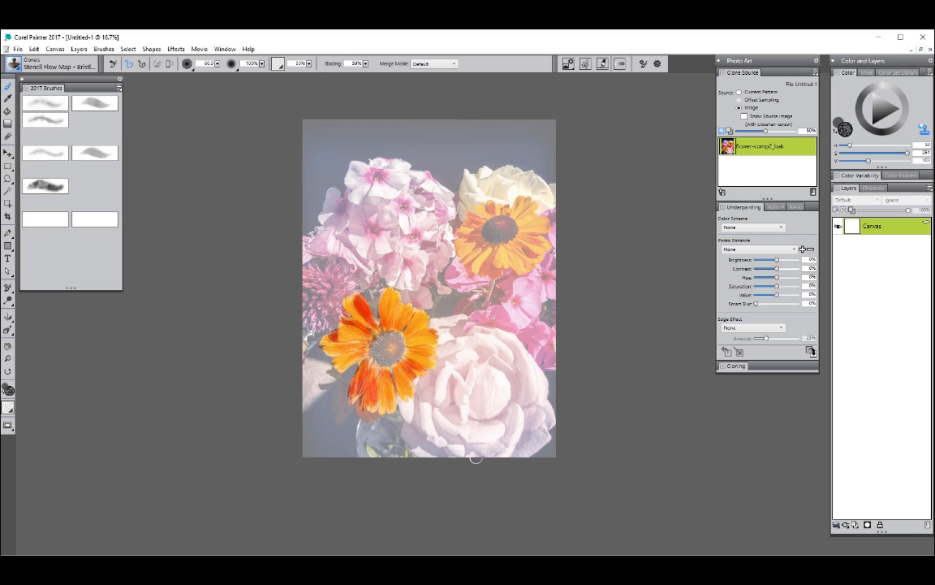
key("ctrl+t")
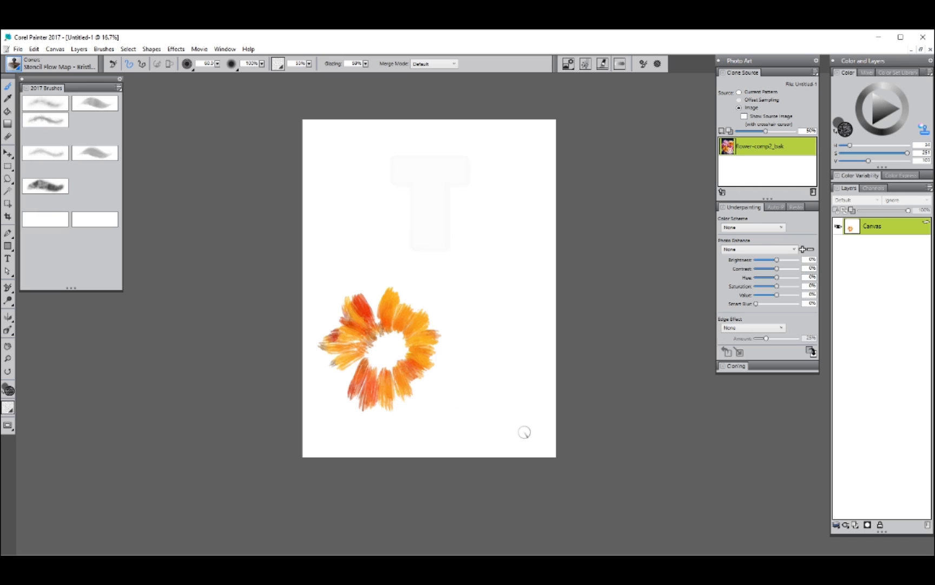
key("ctrl+t")
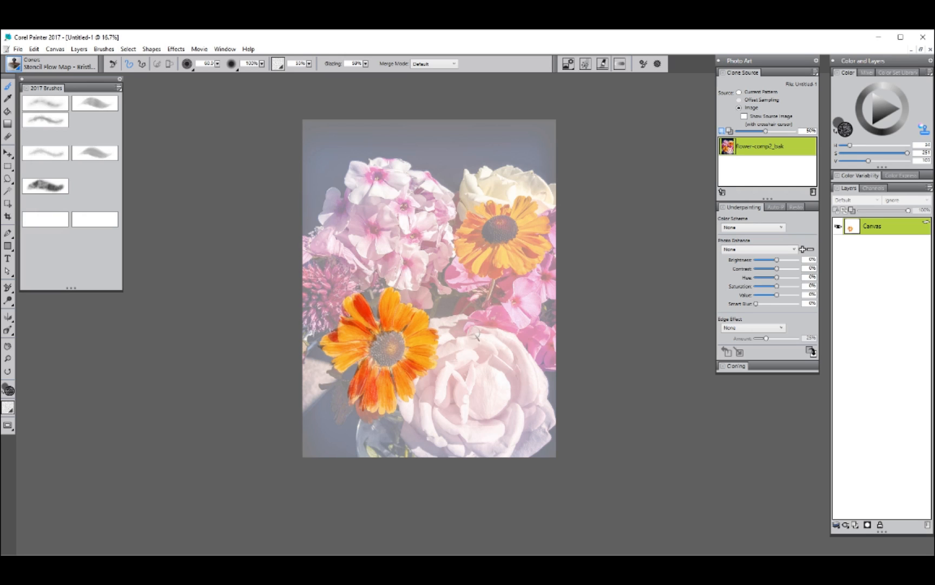
mouse_move(433, 314)
left_mouse_down()
mouse_move(431, 289)
mouse_move(454, 317)
left_mouse_up()
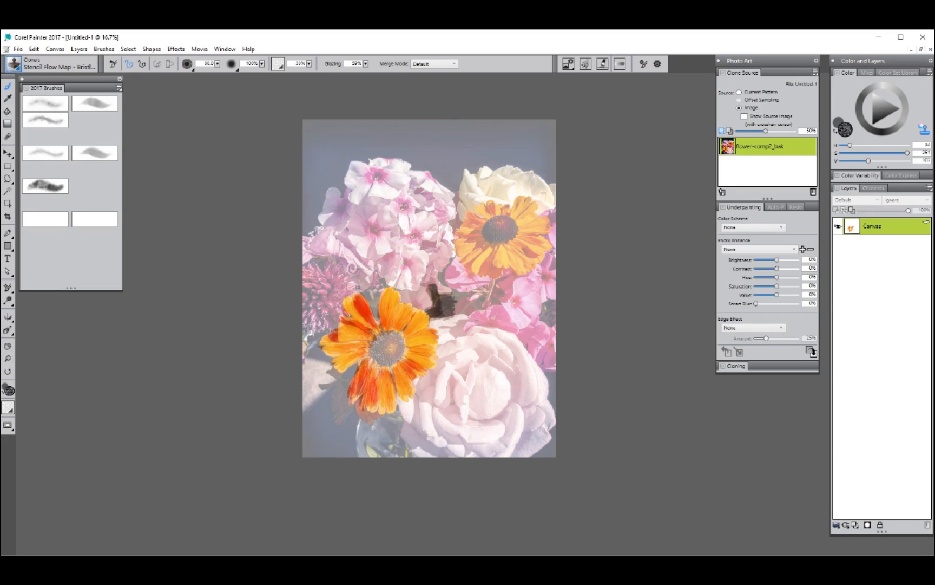
Step: Select the grainy Stencil Flow Map cloner and place the Texture Painting palette beside the canvas
left_click(47, 118)
left_click(226, 48)
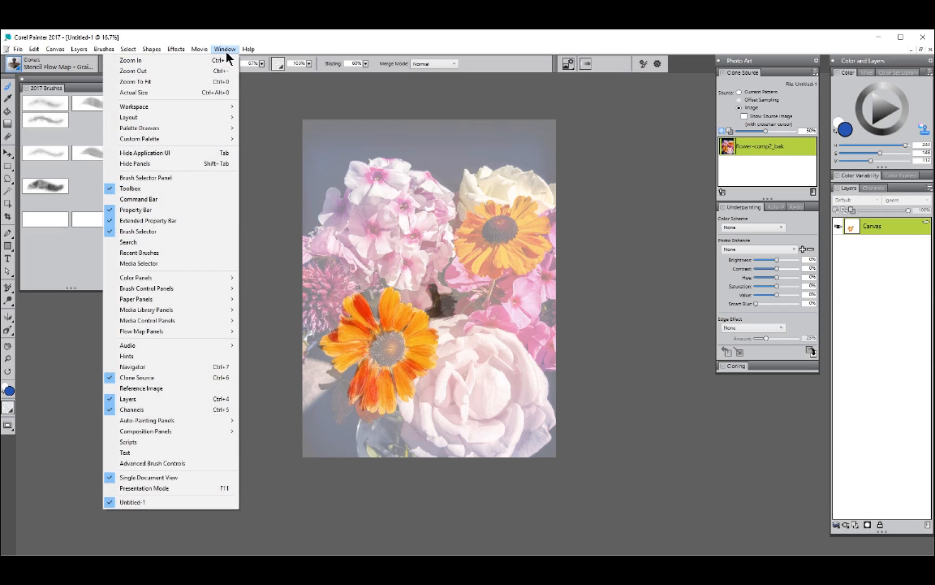
mouse_move(217, 130)
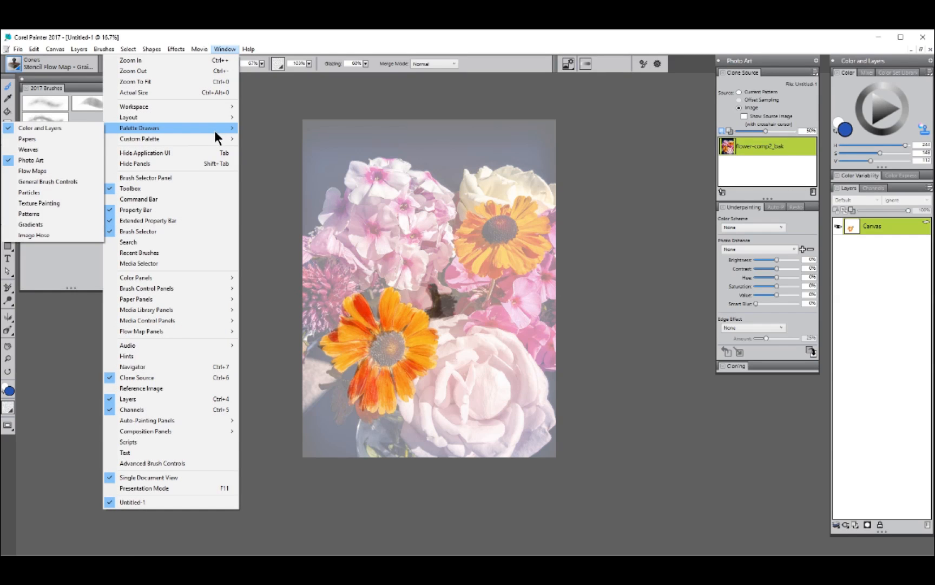
left_click(50, 204)
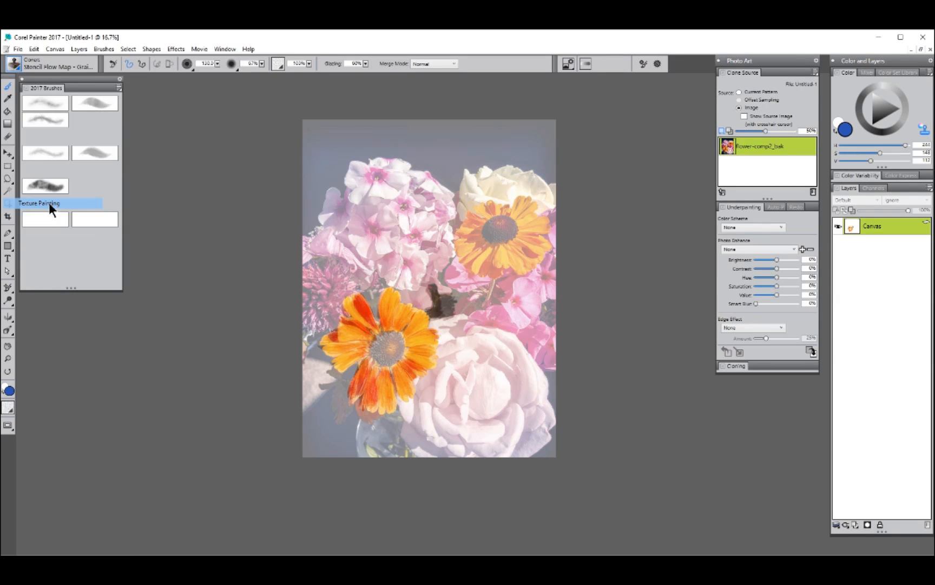
mouse_move(794, 84)
left_mouse_down()
mouse_move(656, 98)
mouse_move(672, 83)
mouse_move(665, 87)
left_mouse_up()
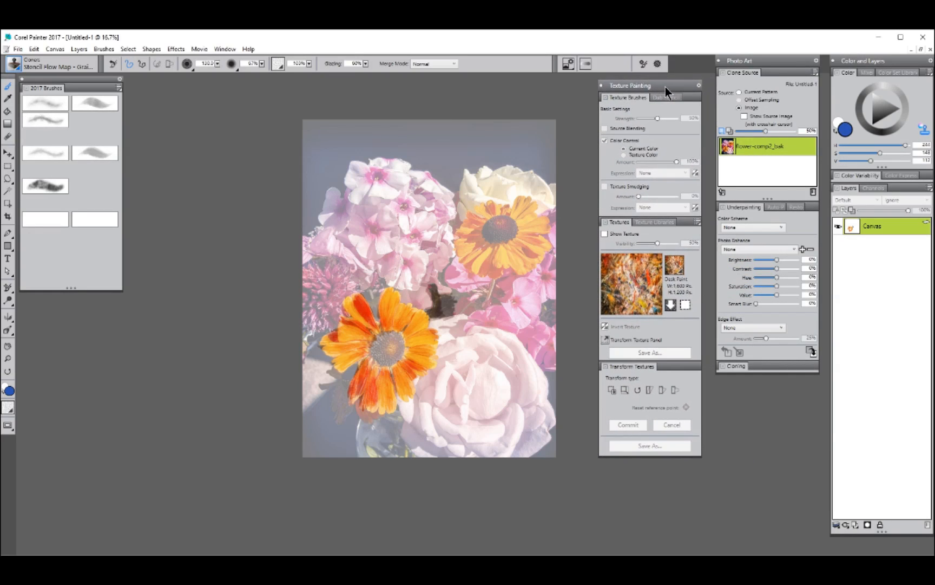
Step: Set the Dab Stencil source to Flow Map and choose the Clouds flow map
left_click(664, 97)
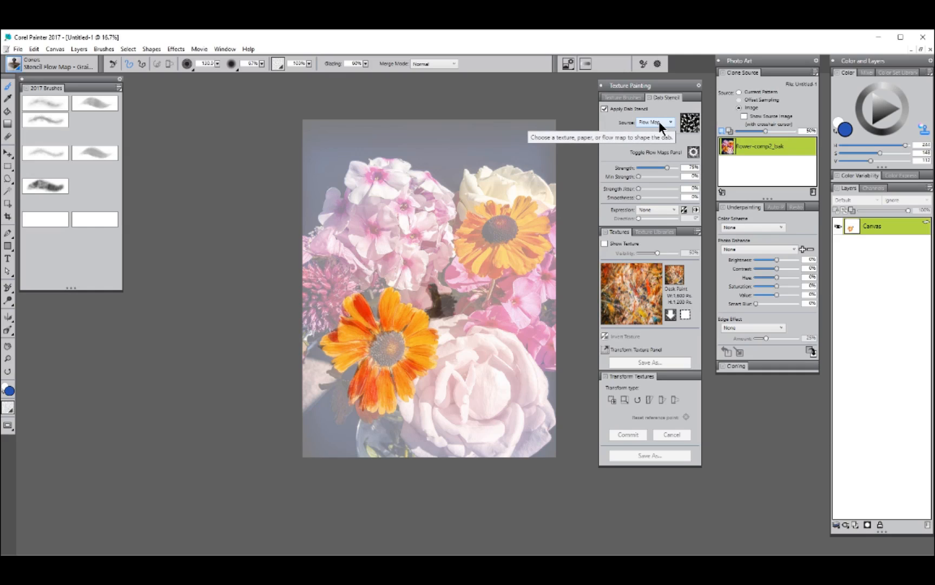
left_click(659, 122)
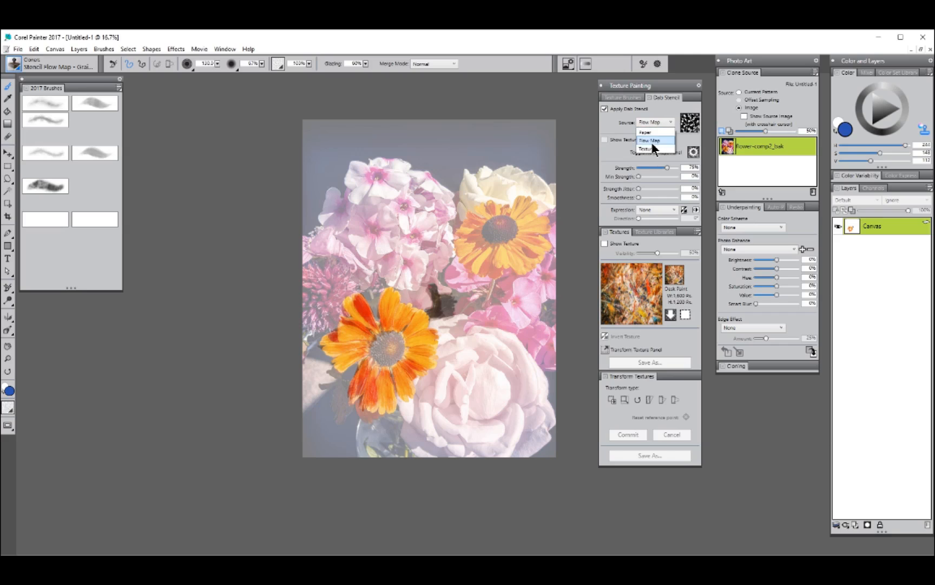
left_click(654, 141)
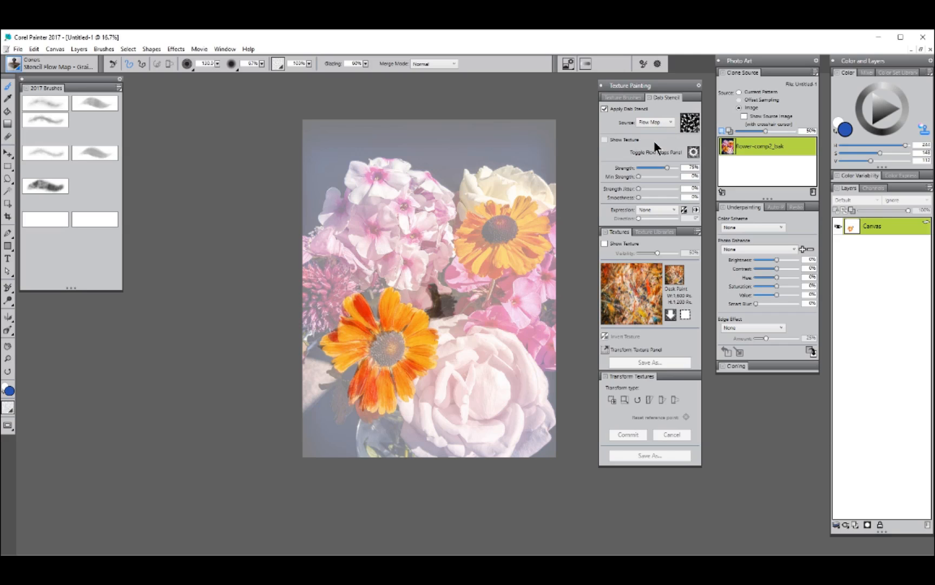
left_click(693, 128)
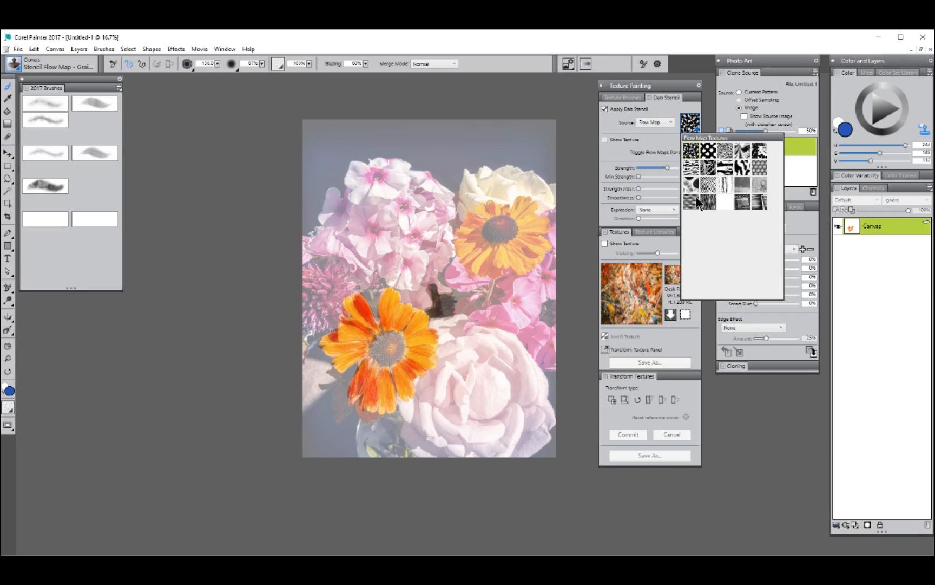
left_click(695, 153)
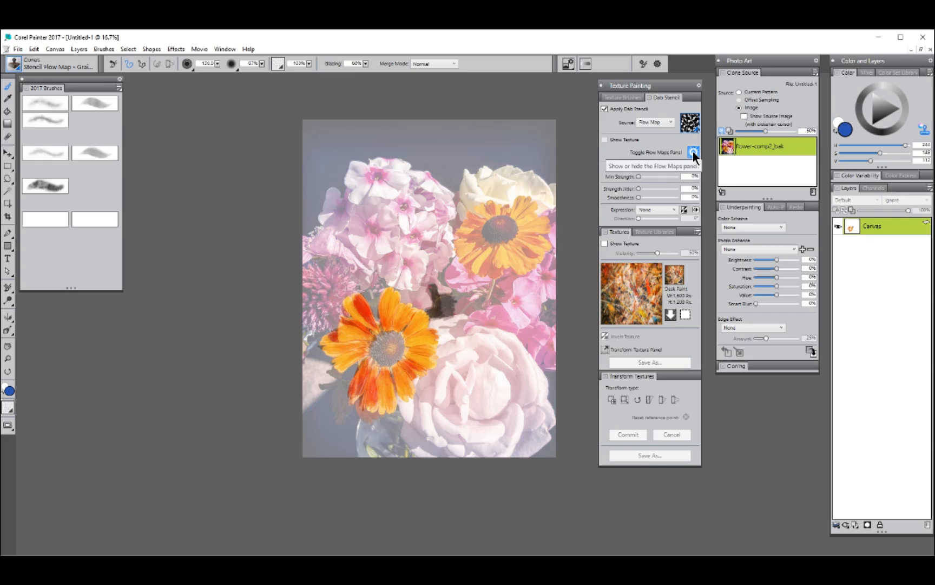
Step: Set the Clouds flow map's scale to 289% and contrast to 118%, and brush in the dark background above the pink flower cluster
left_click(694, 155)
mouse_move(685, 394)
left_mouse_down()
mouse_move(733, 394)
mouse_move(635, 271)
mouse_move(85, 306)
mouse_move(84, 298)
left_mouse_up()
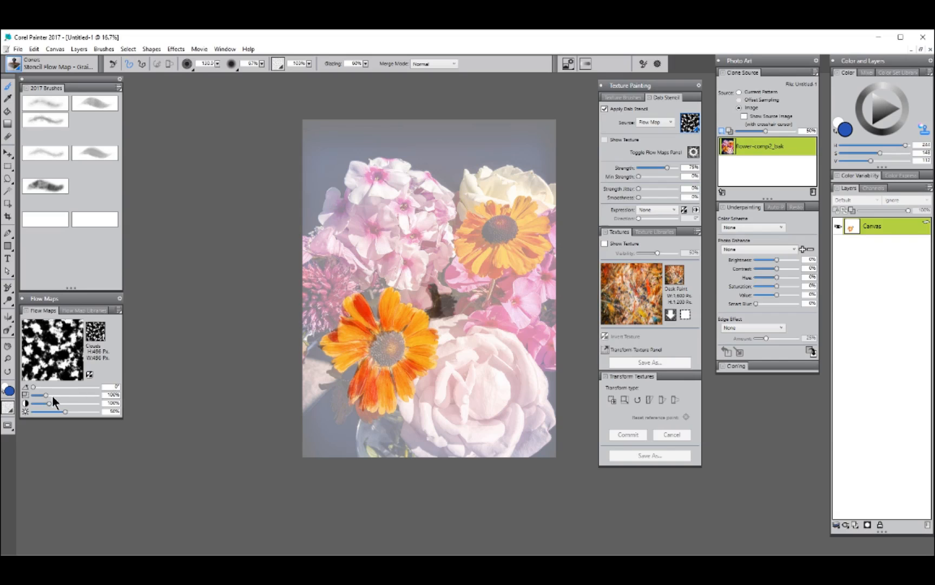
mouse_move(47, 395)
left_mouse_down()
mouse_move(79, 395)
mouse_move(52, 403)
left_mouse_up()
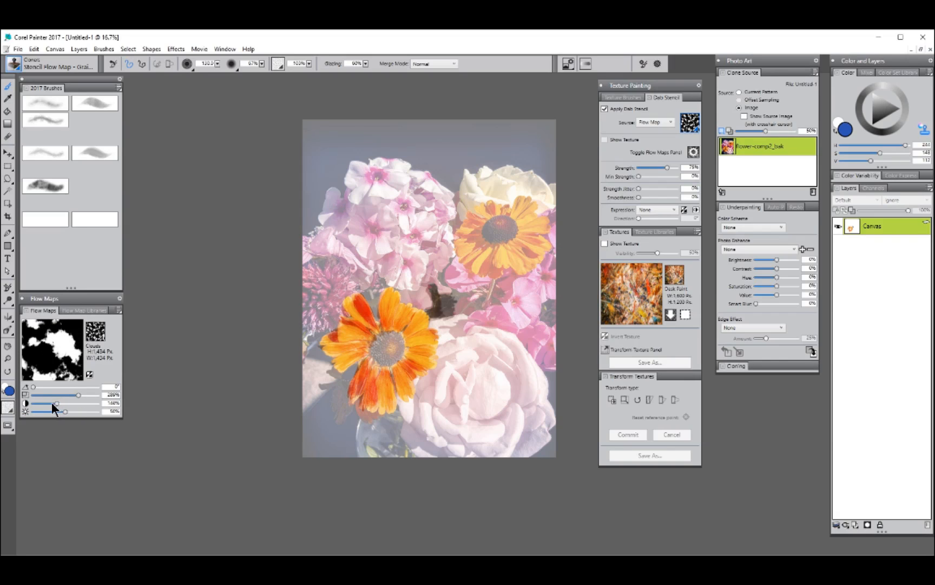
mouse_move(337, 134)
left_mouse_down()
mouse_move(361, 145)
mouse_move(316, 129)
mouse_move(313, 184)
mouse_move(363, 147)
mouse_move(381, 154)
mouse_move(378, 130)
mouse_move(407, 131)
mouse_move(403, 157)
mouse_move(422, 144)
mouse_move(406, 136)
mouse_move(445, 129)
left_mouse_up()
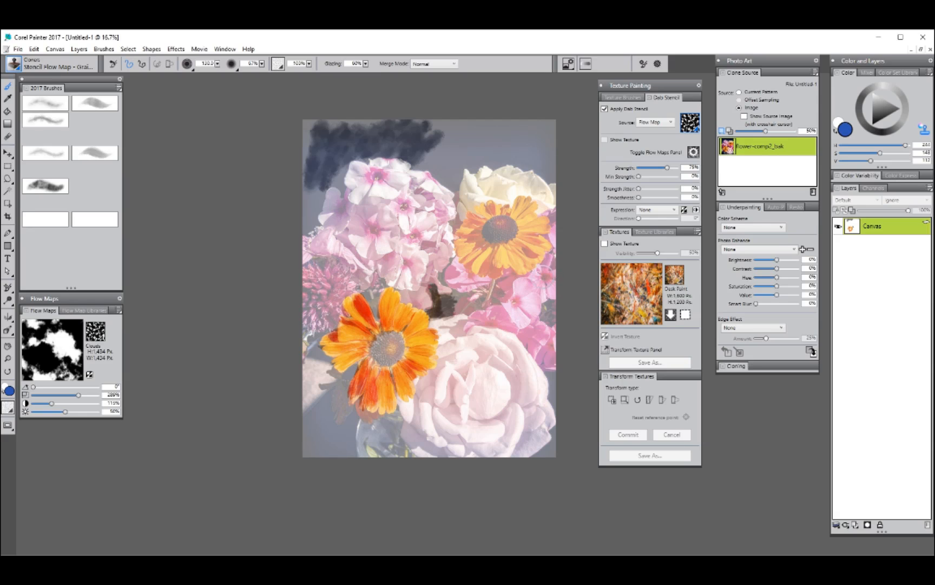
Step: Try the Fine Dots flow map on the upper background, undoing the strokes and returning to the Clouds flow map
left_click(692, 128)
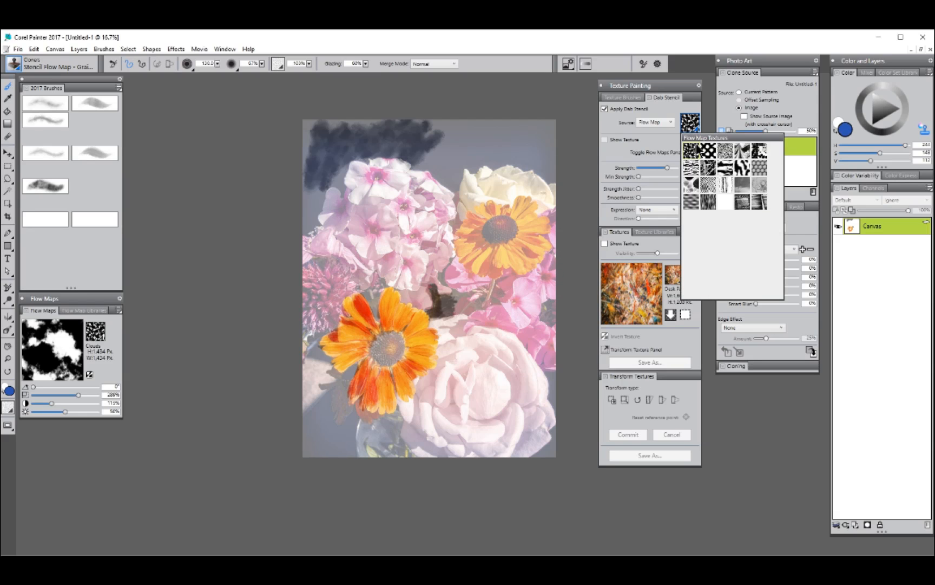
left_click(709, 151)
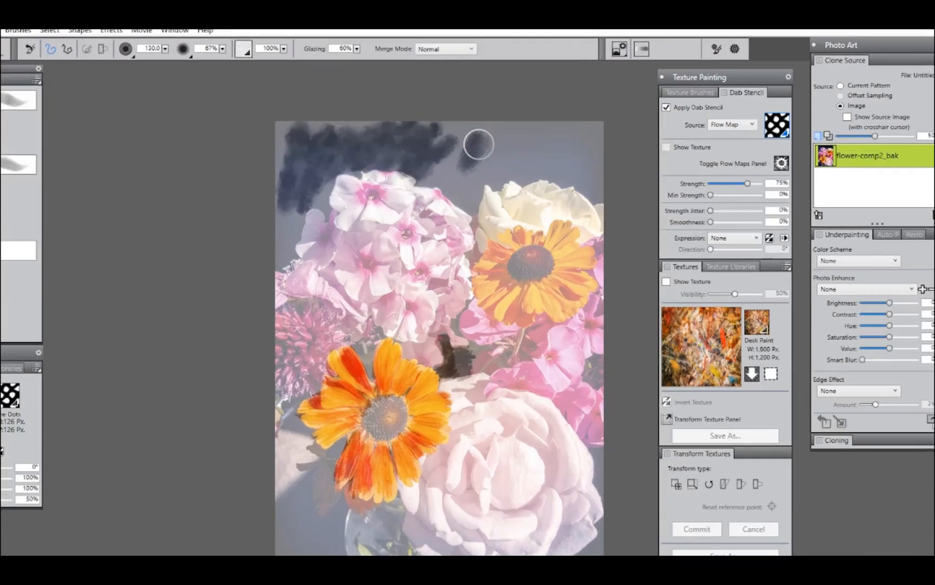
mouse_move(479, 144)
left_mouse_down()
mouse_move(511, 150)
mouse_move(503, 157)
mouse_move(528, 151)
mouse_move(552, 170)
mouse_move(593, 142)
mouse_move(527, 202)
mouse_move(490, 219)
mouse_move(476, 203)
left_mouse_up()
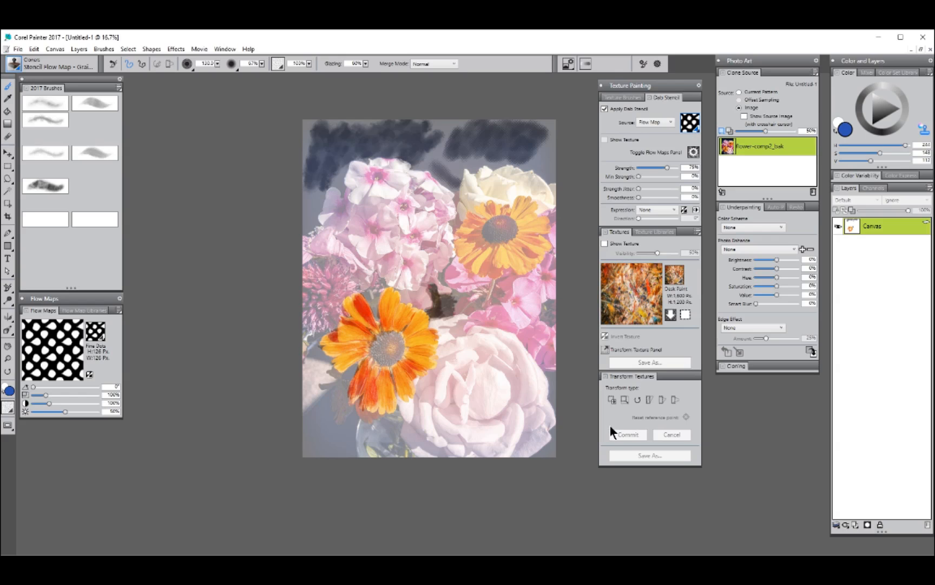
key("ctrl+z")
key("ctrl+z")
left_click(690, 124)
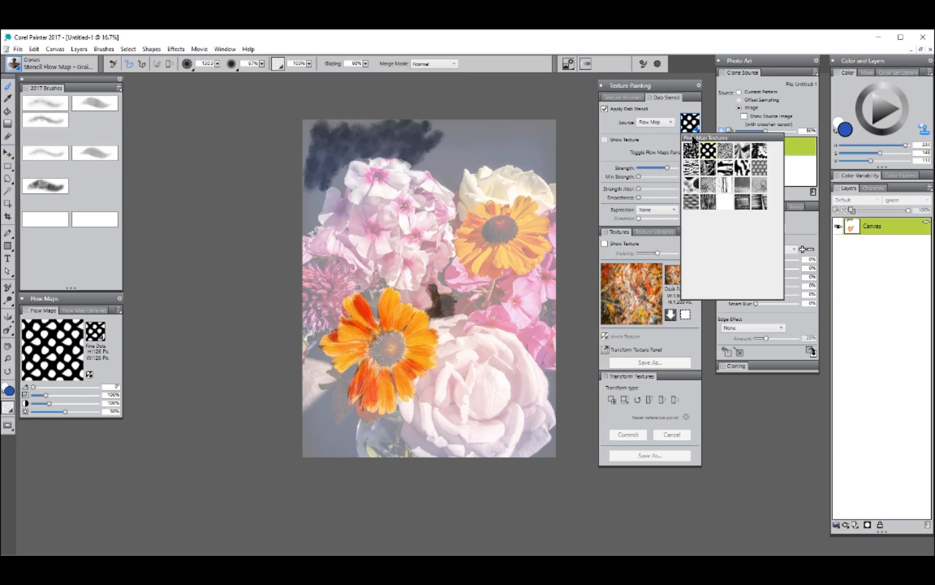
left_click(692, 151)
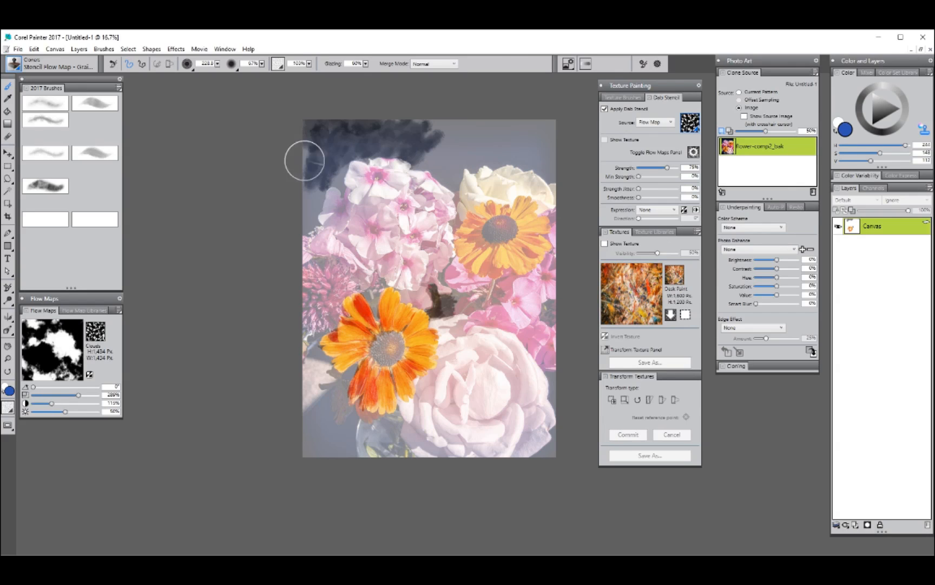
Step: Paint the dark background around the whole bouquet with a larger grainy cloner brush and the Clouds flow map
mouse_move(303, 157)
left_mouse_down()
mouse_move(301, 192)
mouse_move(336, 177)
mouse_move(334, 191)
mouse_move(442, 136)
mouse_move(428, 161)
mouse_move(453, 179)
mouse_move(457, 117)
mouse_move(482, 152)
mouse_move(526, 154)
mouse_move(491, 122)
mouse_move(530, 127)
mouse_move(533, 161)
mouse_move(545, 148)
mouse_move(394, 120)
mouse_move(314, 142)
mouse_move(310, 230)
left_mouse_up()
mouse_move(320, 431)
left_mouse_down()
mouse_move(314, 452)
mouse_move(349, 432)
mouse_move(342, 463)
mouse_move(312, 450)
mouse_move(313, 359)
mouse_move(326, 380)
mouse_move(317, 354)
mouse_move(355, 367)
mouse_move(336, 378)
mouse_move(341, 421)
mouse_move(354, 367)
mouse_move(346, 427)
mouse_move(314, 364)
mouse_move(301, 368)
mouse_move(307, 481)
mouse_move(340, 485)
mouse_move(402, 459)
mouse_move(361, 450)
mouse_move(384, 432)
mouse_move(380, 452)
mouse_move(556, 388)
mouse_move(558, 188)
mouse_move(377, 300)
mouse_move(564, 467)
left_mouse_up()
left_click_drag(321, 162, 336, 132)
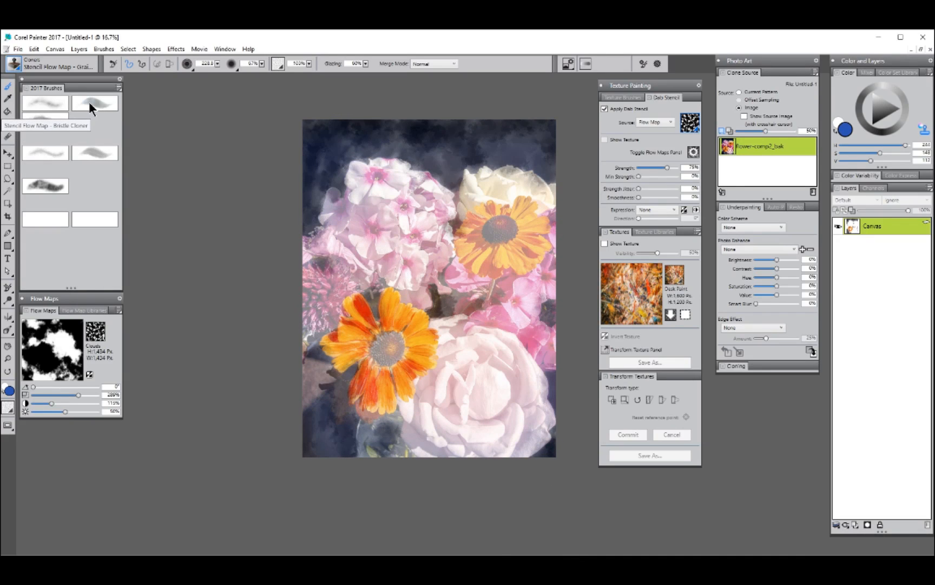
Step: Collapse the Texture Painting and Photo Art palettes and paint the pink, cream and upper orange flowers with the Stencil Flow Map - Bristle Cloner
left_click(90, 104)
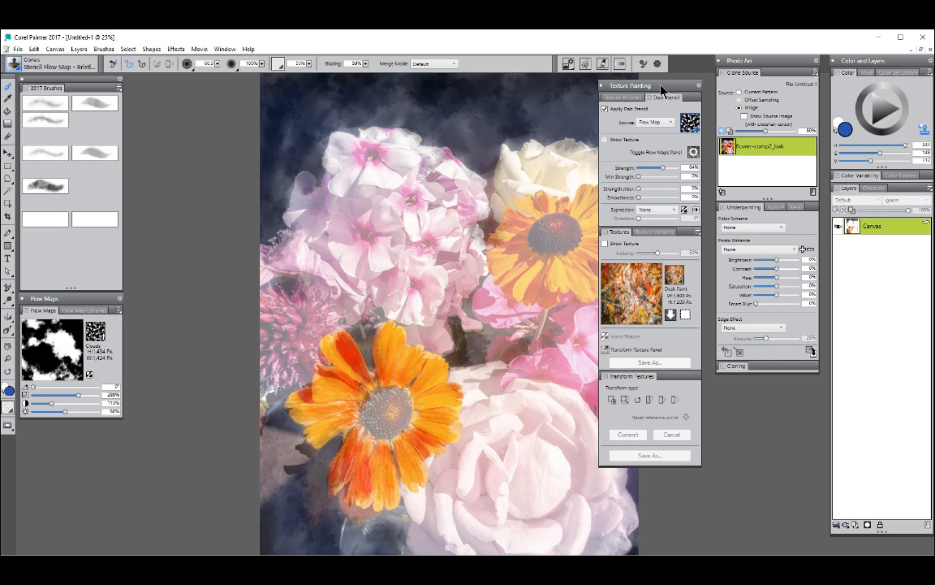
double_click(664, 86)
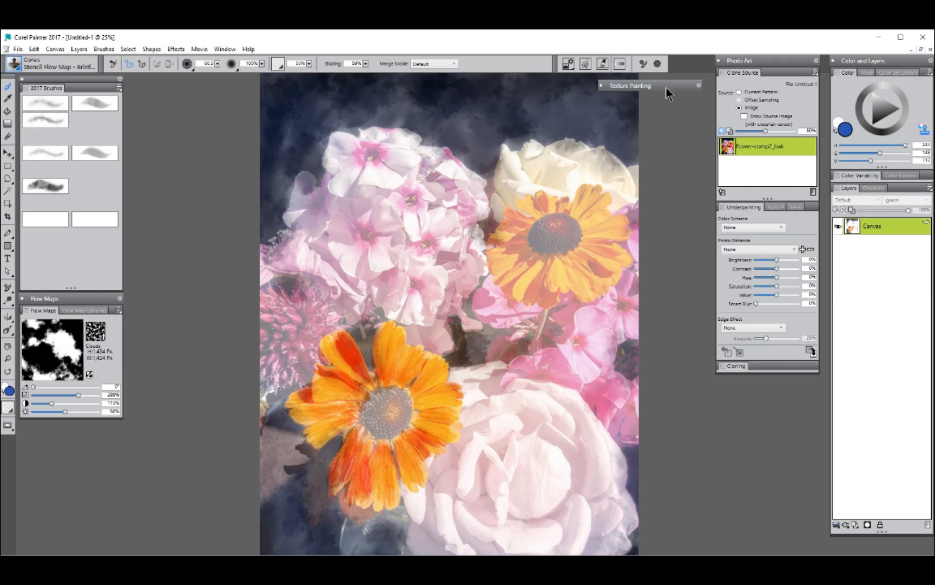
double_click(767, 59)
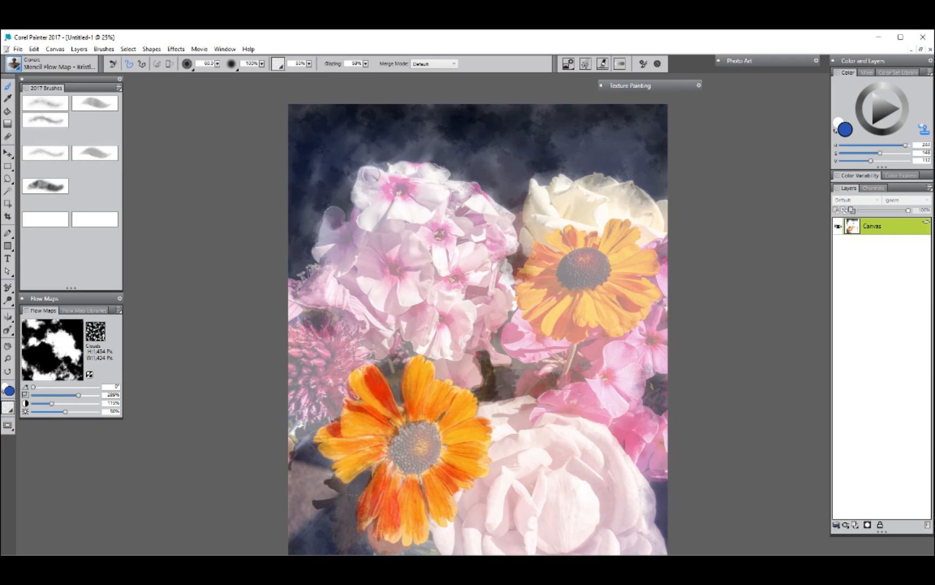
mouse_move(372, 193)
left_mouse_down()
mouse_move(402, 183)
mouse_move(663, 347)
mouse_move(324, 346)
left_mouse_up()
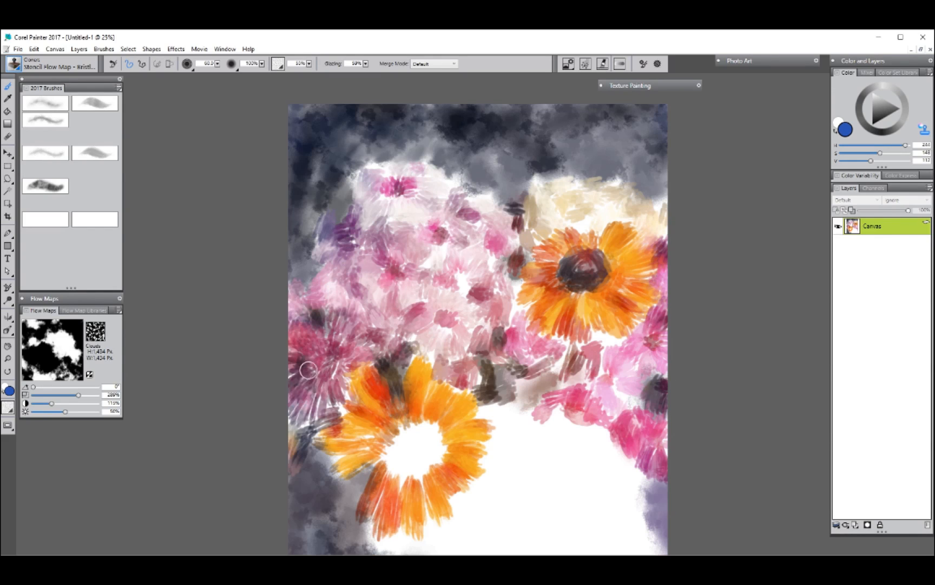
Step: Switch the Dab Stencil source from flow map to Paper and choose a high-contrast black-and-white texture from the Watercolor Papers
double_click(649, 85)
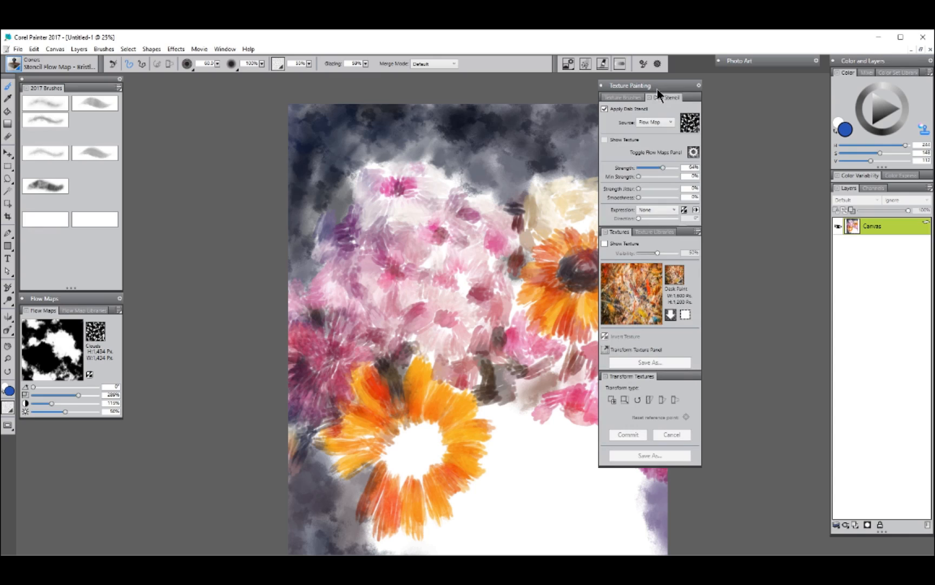
left_click(691, 124)
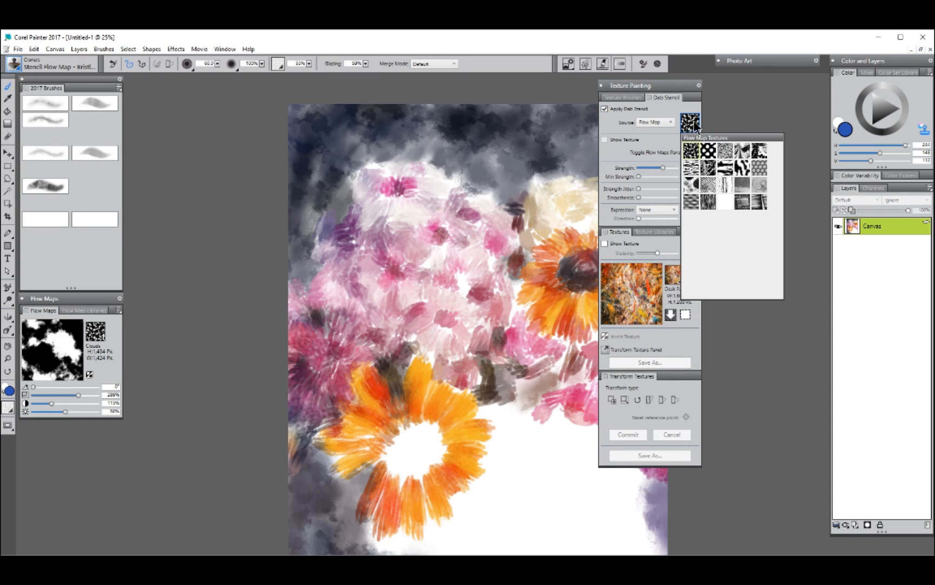
left_click(661, 124)
left_click(658, 140)
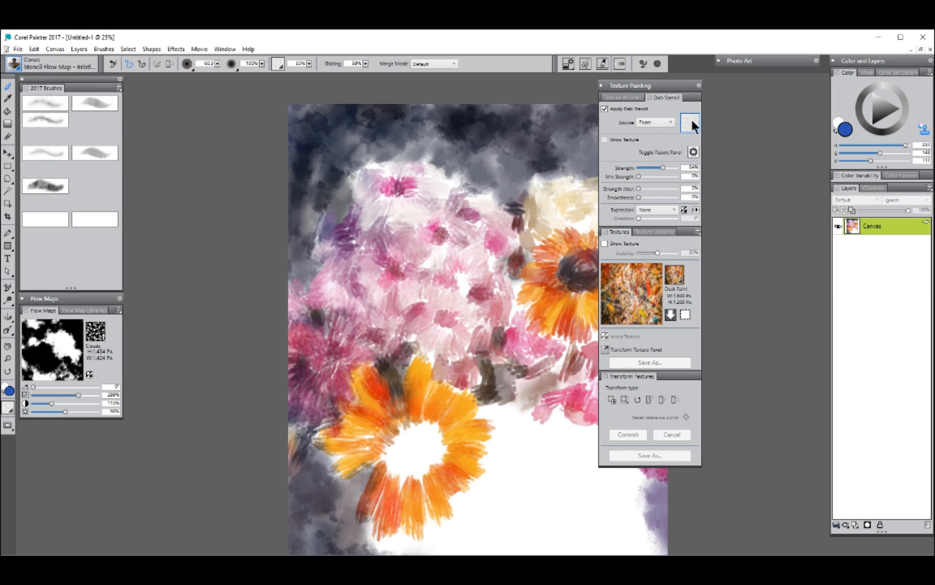
left_click(691, 124)
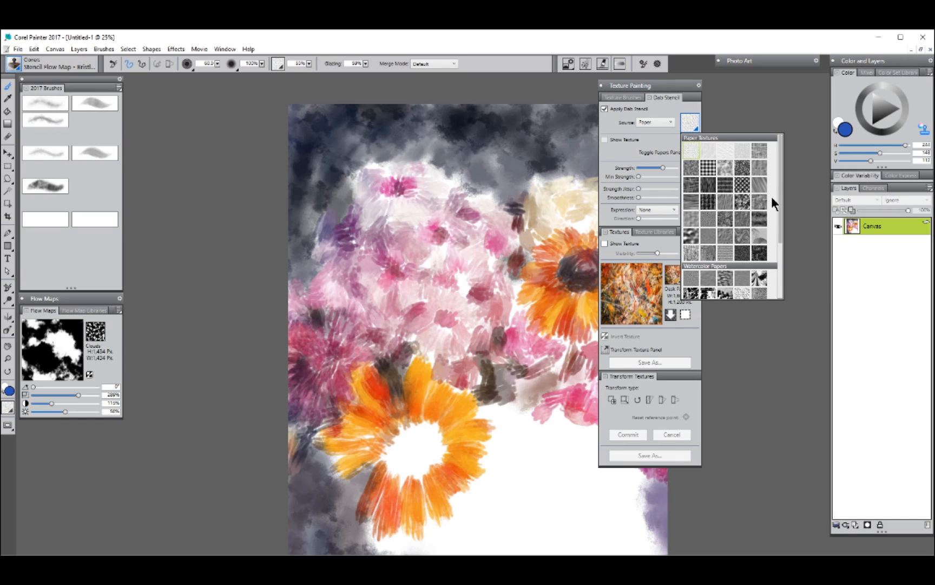
scroll(773, 203, "down", 3)
left_click(709, 230)
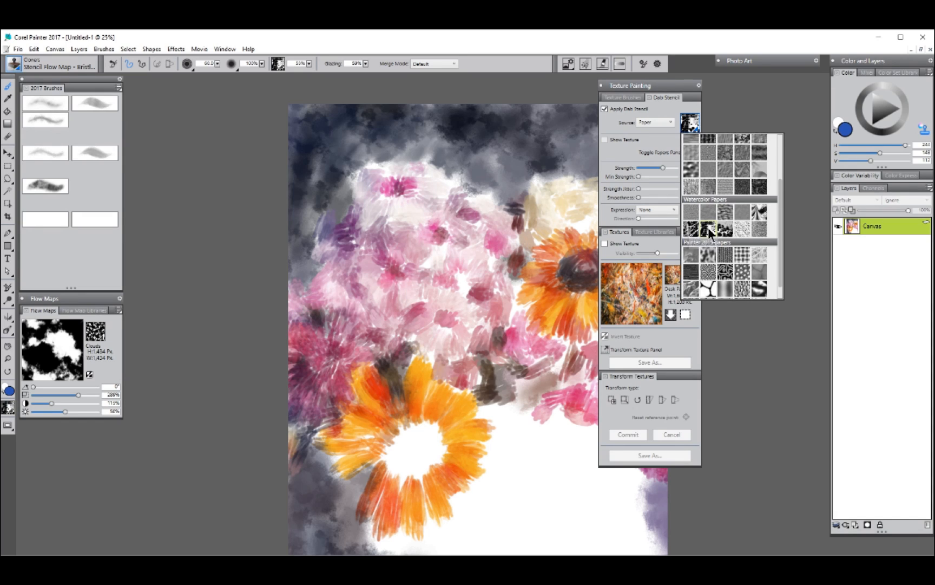
Step: Enlarge the bristle cloner and paint the pale pink rose and the centre of the lower orange flower
left_click_drag(518, 432, 512, 487)
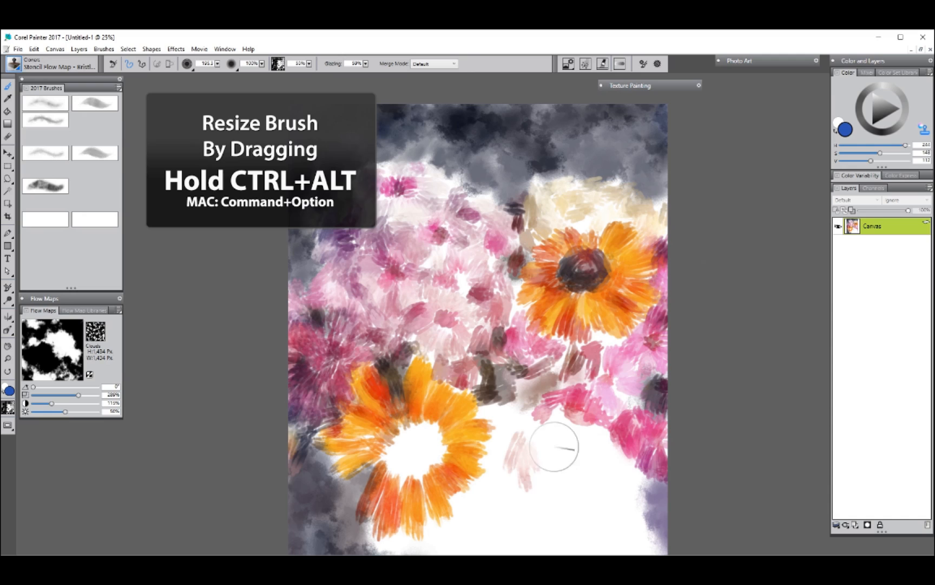
mouse_move(575, 455)
left_mouse_down()
mouse_move(592, 458)
mouse_move(593, 496)
mouse_move(541, 385)
mouse_move(472, 424)
left_mouse_up()
left_click_drag(501, 384, 501, 443)
left_click_drag(525, 398, 535, 449)
mouse_move(546, 393)
left_mouse_down()
mouse_move(565, 416)
mouse_move(591, 372)
mouse_move(576, 309)
mouse_move(490, 304)
mouse_move(468, 380)
mouse_move(430, 431)
mouse_move(455, 465)
mouse_move(512, 451)
mouse_move(554, 472)
mouse_move(566, 395)
mouse_move(576, 445)
mouse_move(595, 436)
mouse_move(623, 390)
mouse_move(600, 325)
mouse_move(591, 485)
mouse_move(622, 355)
left_mouse_up()
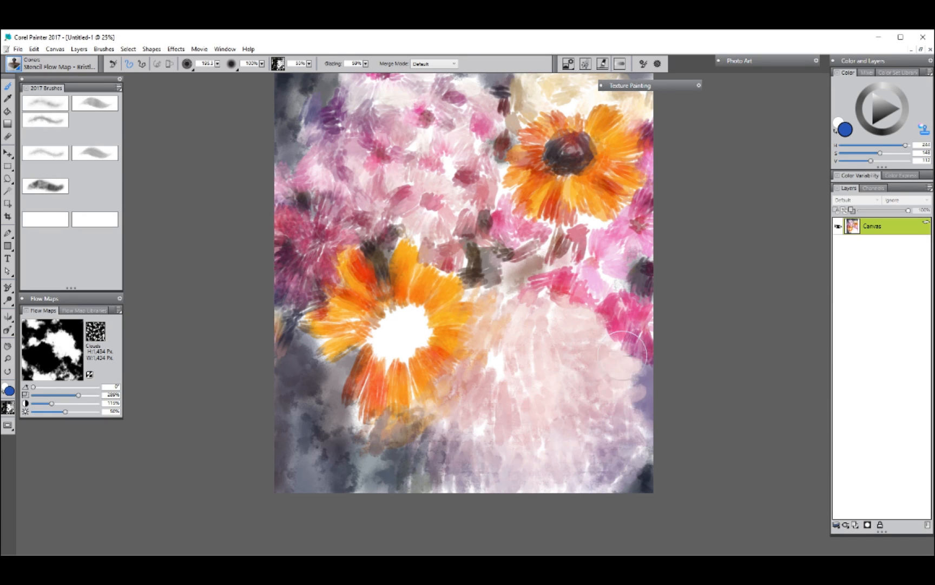
left_click_drag(395, 332, 419, 328)
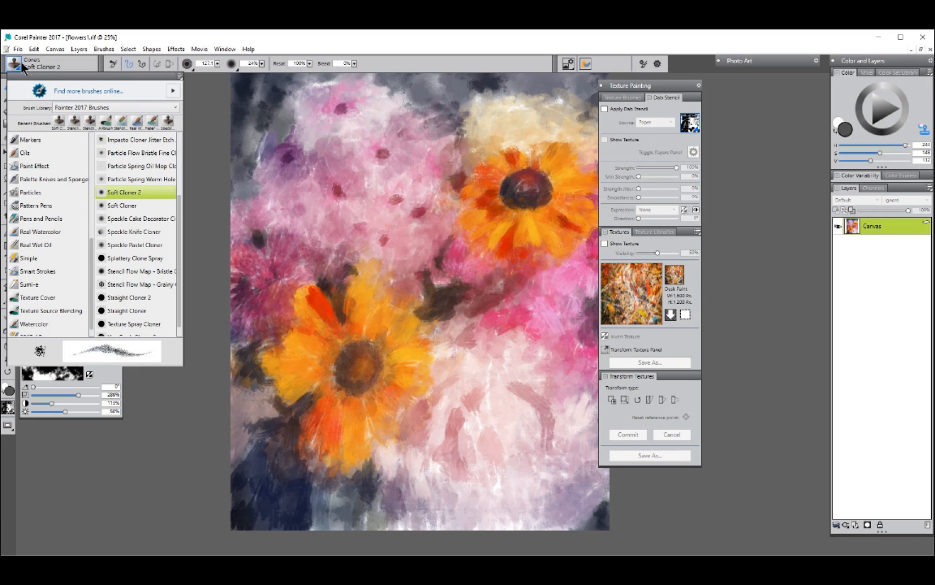
Step: Select Soft Cloner 2, enlarge it and brush photo detail back into the flowers
left_click_drag(92, 251, 95, 190)
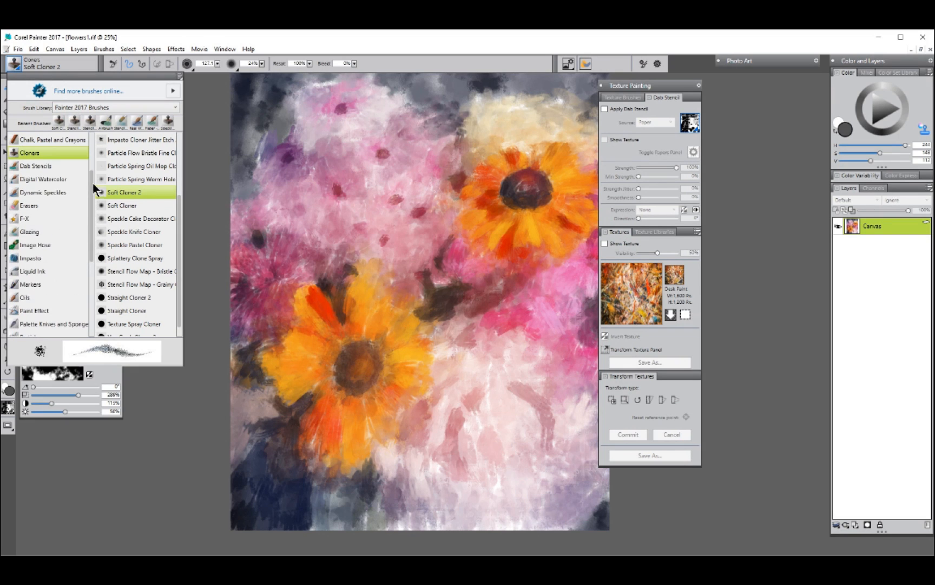
left_click(136, 193)
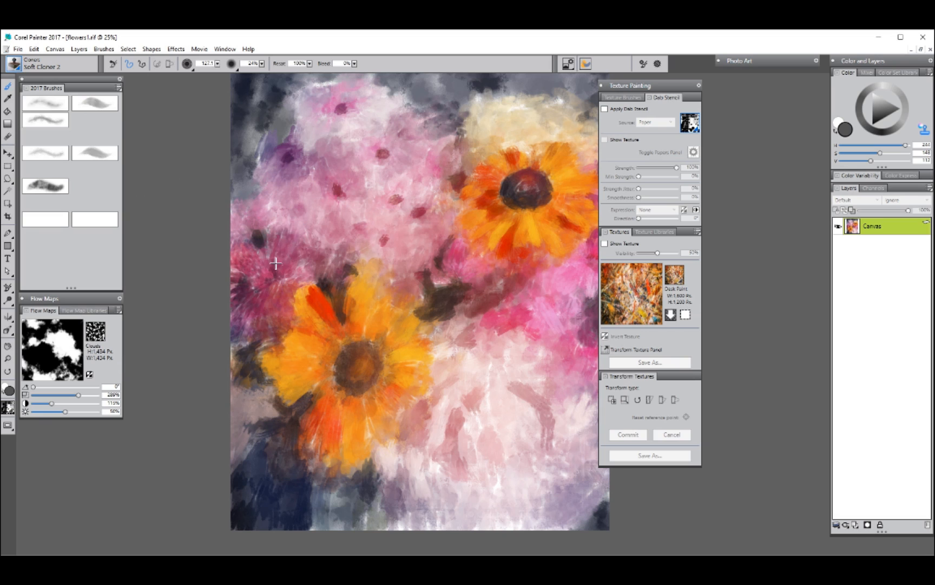
left_click_drag(273, 262, 289, 293)
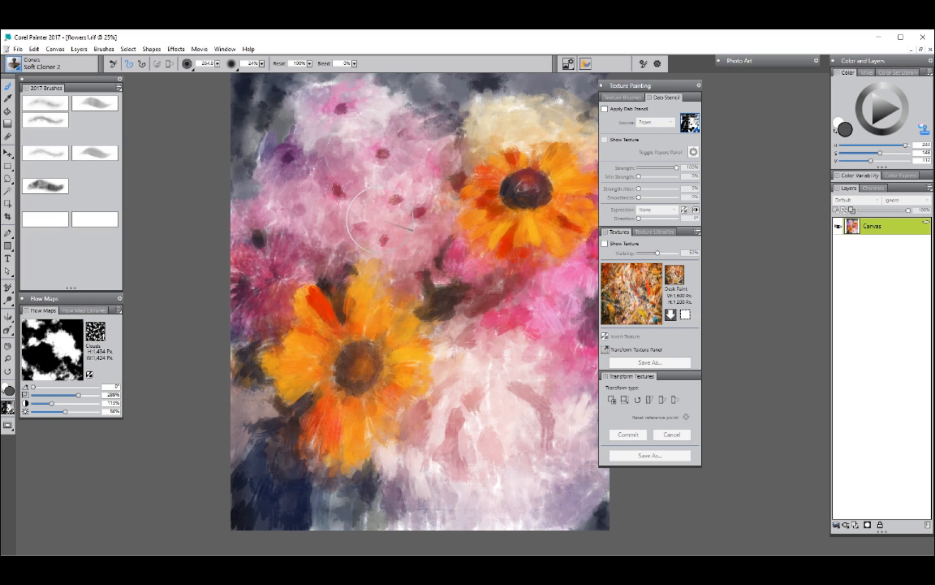
left_click(661, 89)
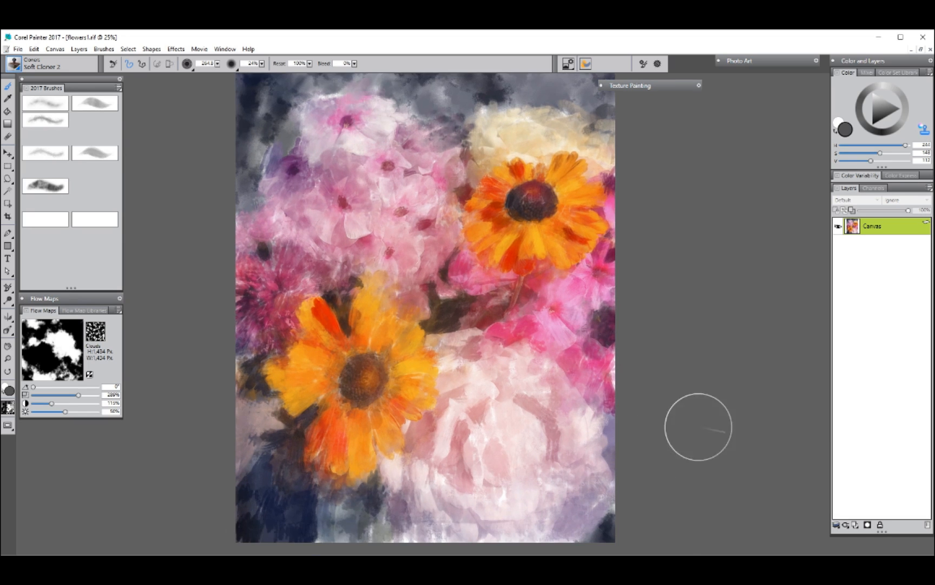
Step: Switch to the Stencil Flow Map - Bristle Cloner with the Horizontal Flow flow map and rework the pale pink rose
left_click(52, 64)
left_click(147, 259)
double_click(652, 85)
left_click(691, 123)
double_click(666, 87)
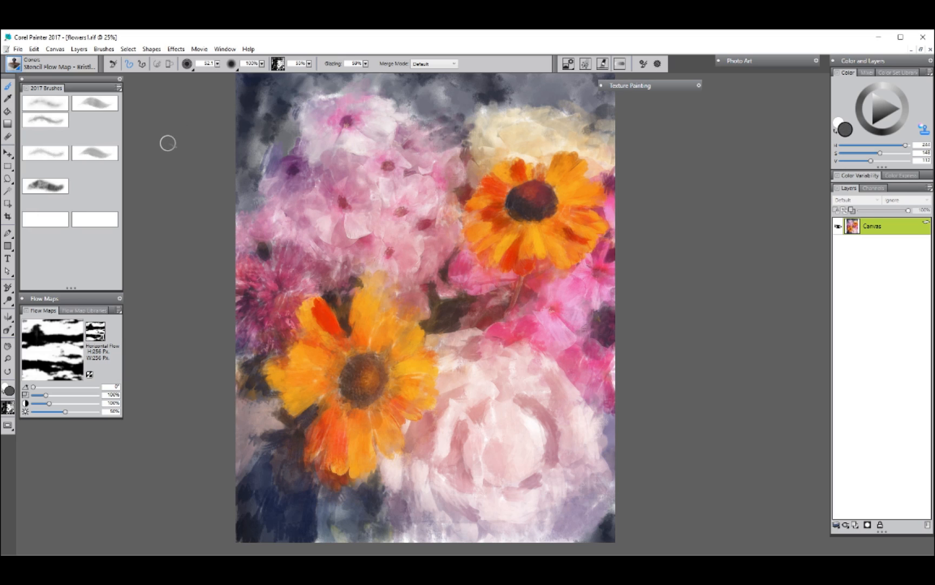
Step: Select the Texture Cover Airbrush and load the Desk Paint texture for it
left_click(46, 108)
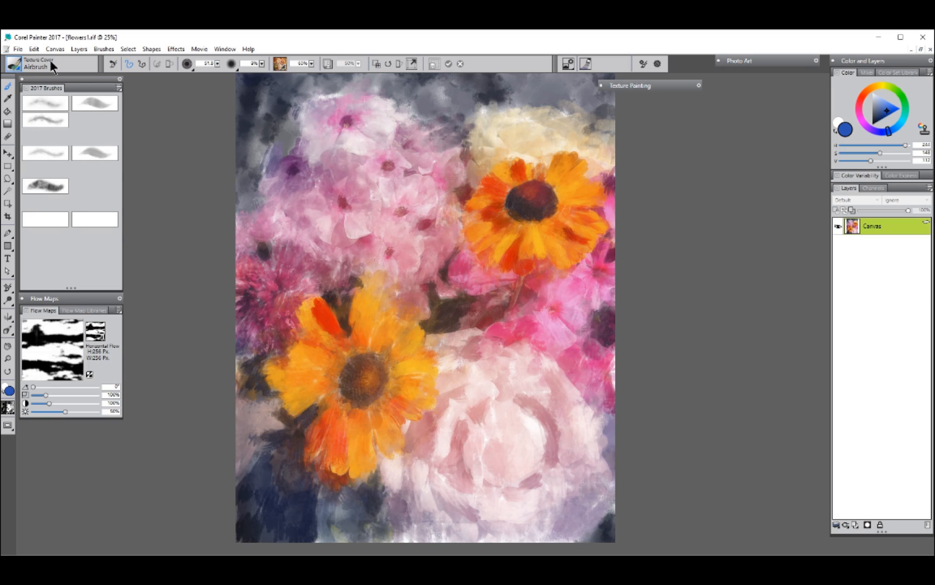
left_click(669, 87)
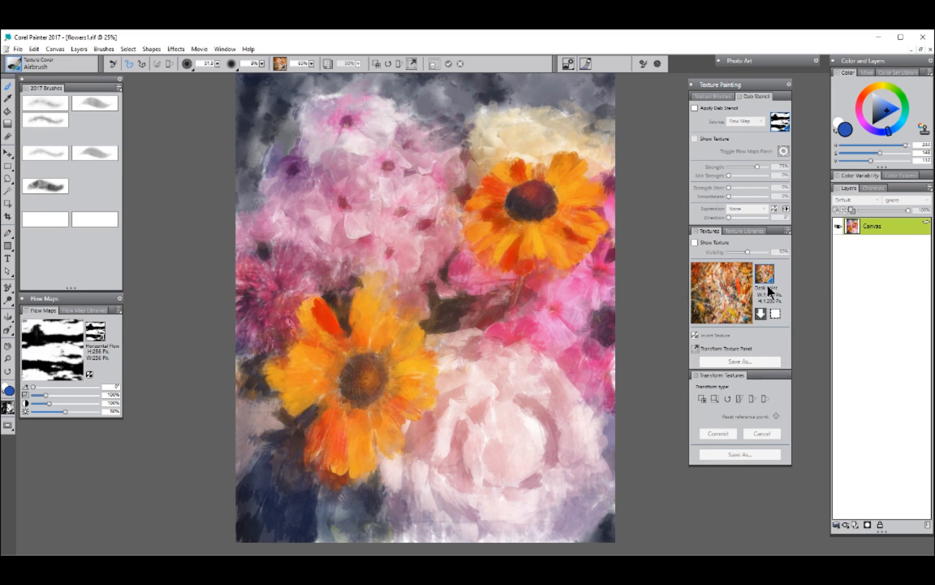
left_click(768, 277)
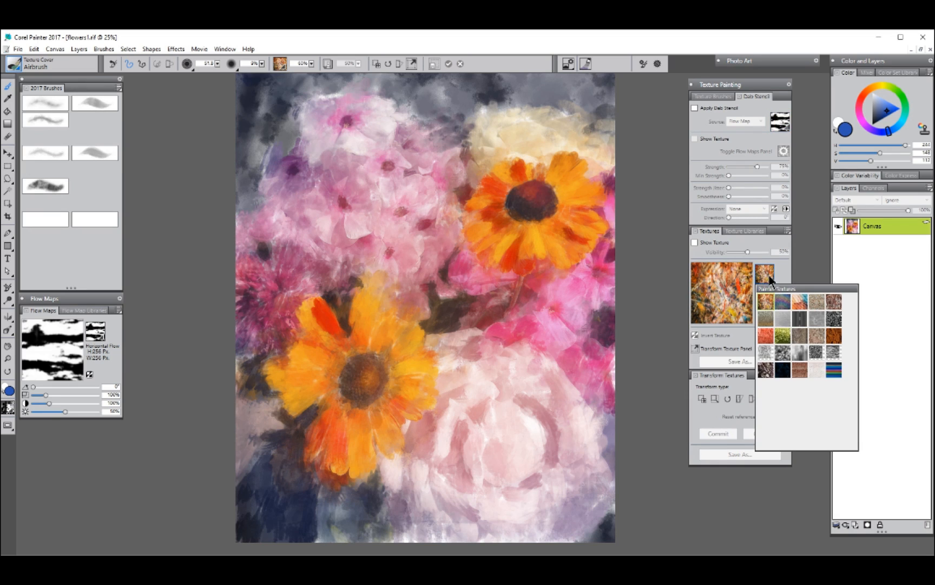
left_click(766, 303)
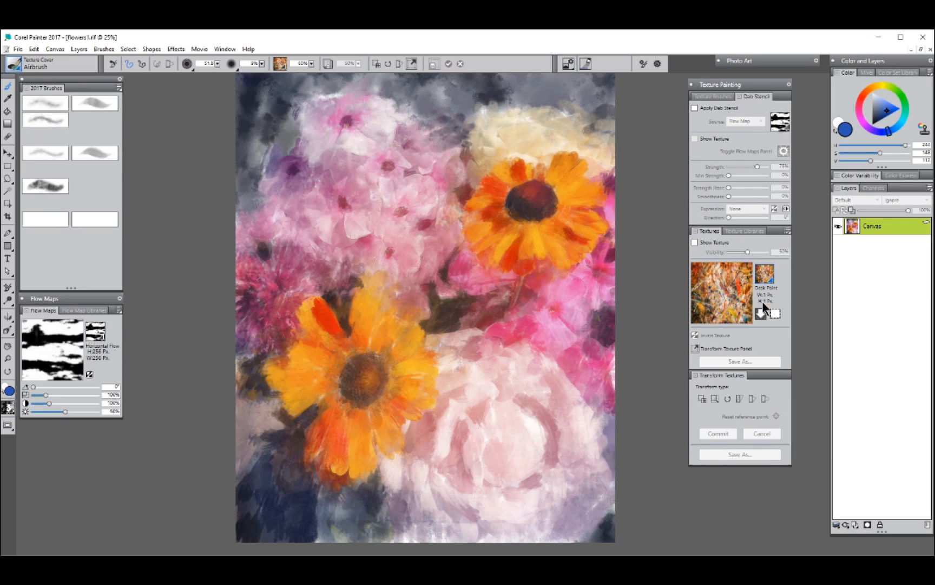
Step: Scale the Desk Paint texture to cover the canvas and paint it over the background and pale flowers with an enlarged airbrush
left_click(695, 242)
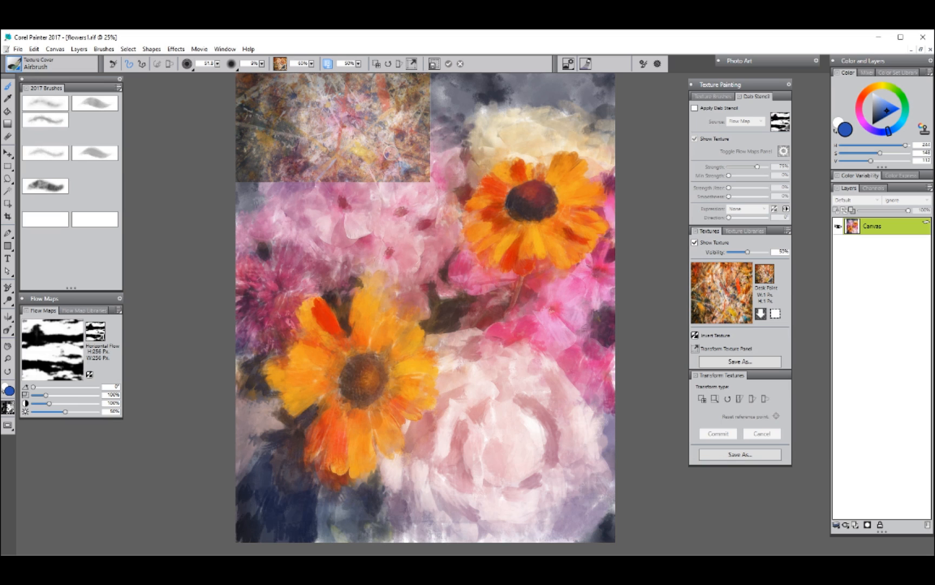
left_click(376, 64)
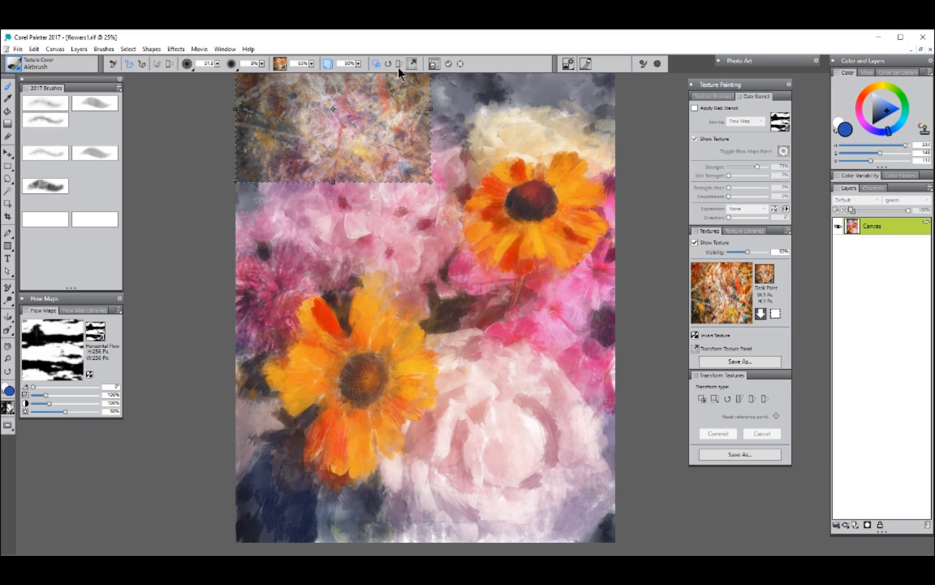
left_click_drag(433, 185, 616, 548)
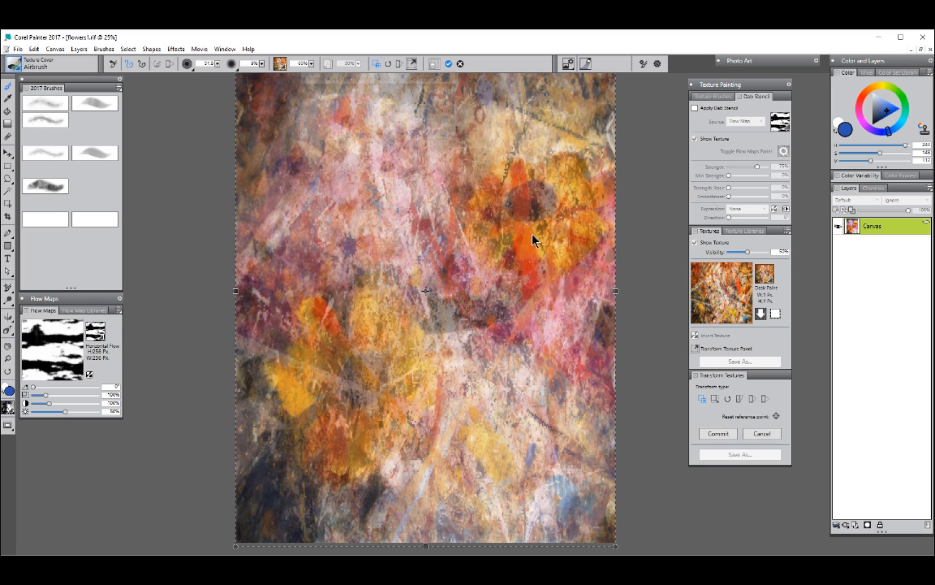
key("Return")
left_click(695, 242)
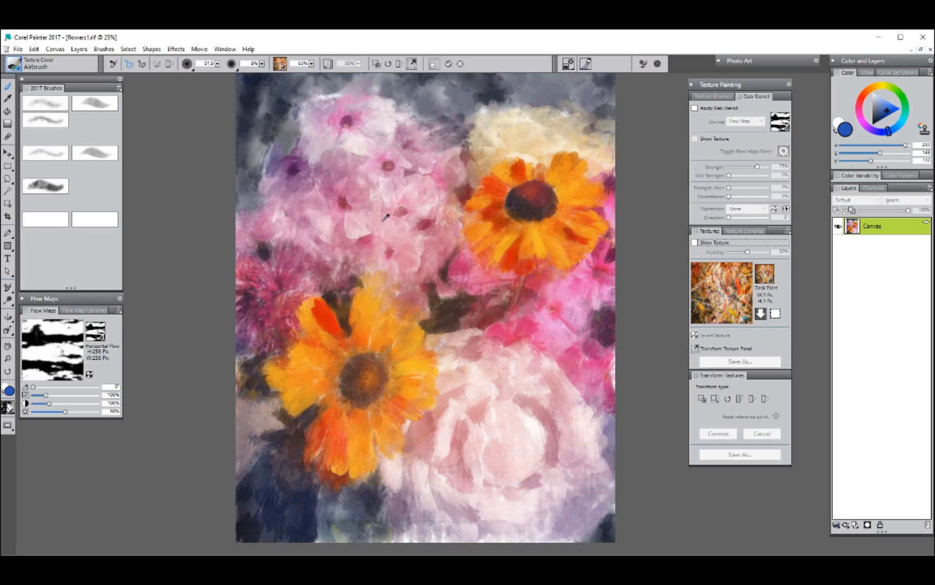
mouse_move(382, 221)
left_mouse_down("ctrl+alt")
mouse_move(403, 217)
mouse_move(351, 249)
mouse_move(347, 184)
mouse_move(385, 173)
mouse_move(445, 187)
mouse_move(508, 151)
mouse_move(563, 94)
mouse_move(401, 79)
mouse_move(261, 153)
mouse_move(263, 125)
mouse_move(308, 89)
mouse_move(266, 173)
mouse_move(241, 488)
mouse_move(305, 510)
mouse_move(302, 418)
mouse_move(292, 538)
mouse_move(365, 505)
mouse_move(581, 538)
mouse_move(615, 444)
mouse_move(605, 90)
mouse_move(455, 317)
mouse_move(568, 451)
mouse_move(646, 390)
left_mouse_up("ctrl+alt")
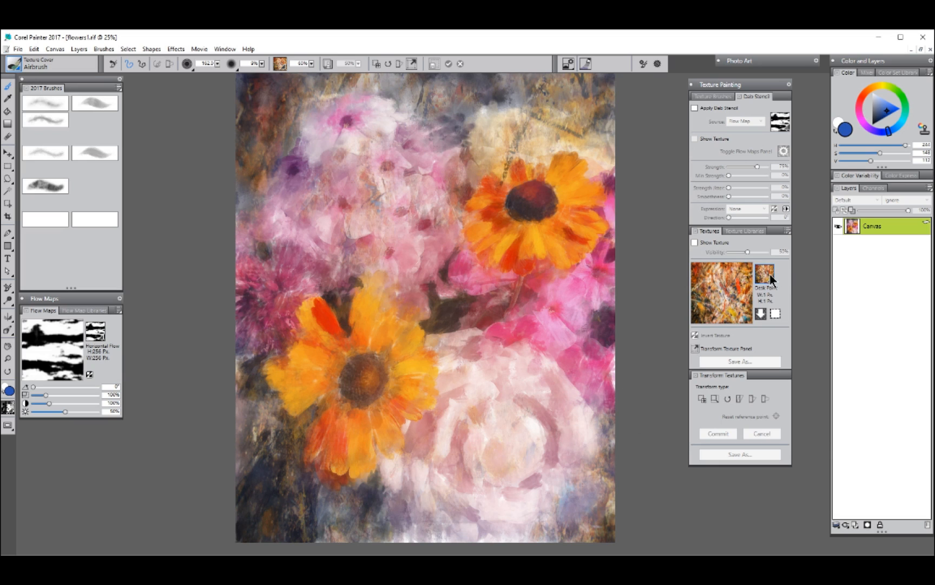
Step: Choose the Rough texture, scale and position it over the canvas, commit the transform and hide the texture preview
left_click(769, 274)
left_click(766, 352)
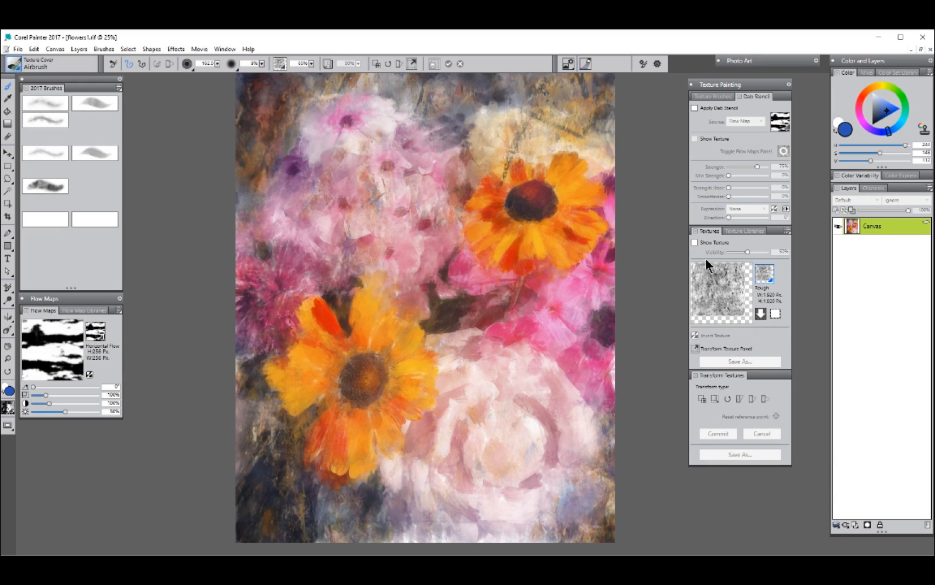
left_click(695, 243)
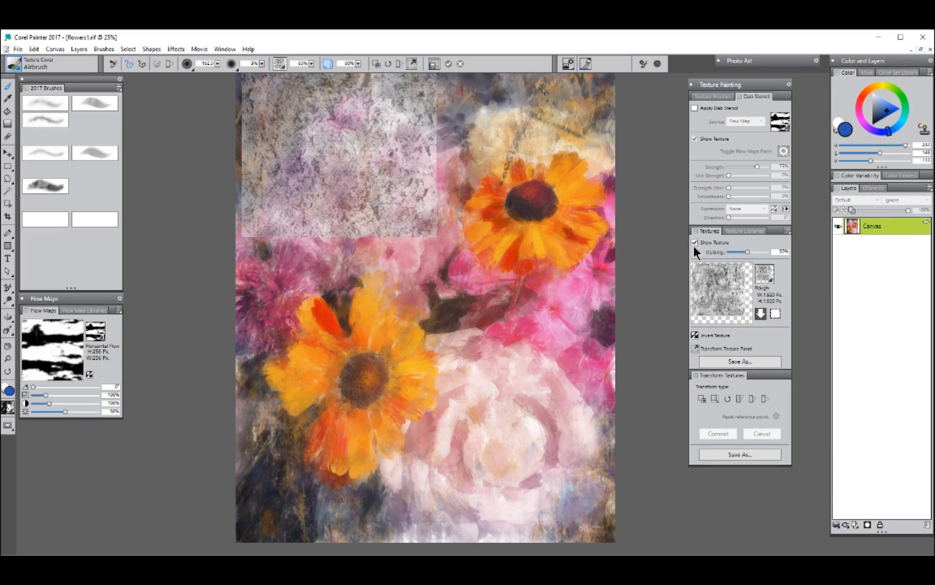
left_click(377, 63)
left_click_drag(470, 270, 684, 583)
left_click_drag(528, 397, 510, 407)
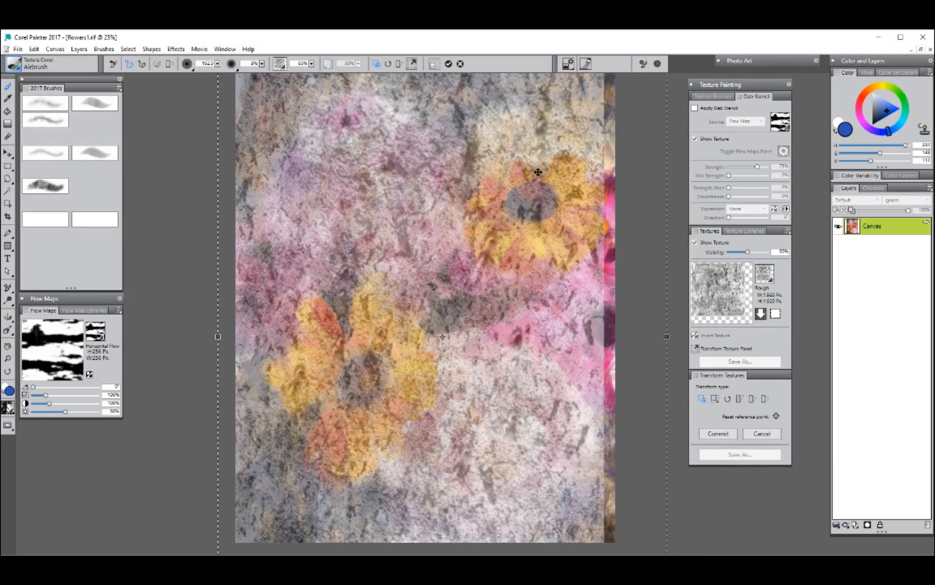
key("Return")
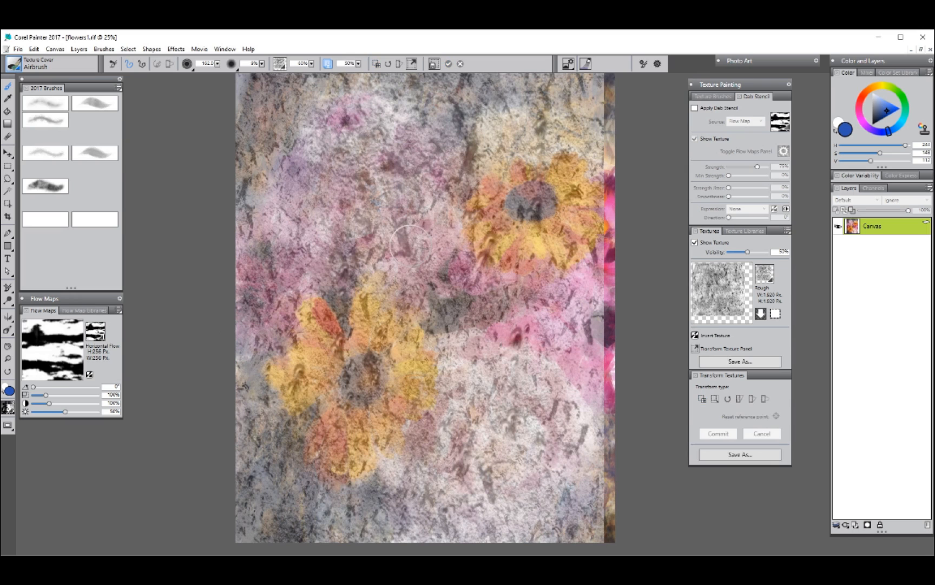
left_click(695, 242)
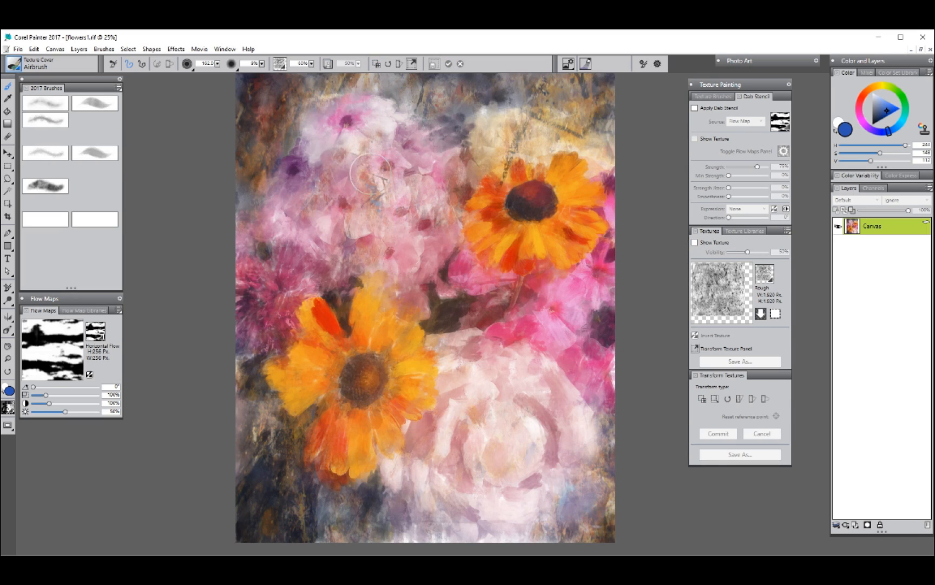
Step: Enable Source Blending for the texture brush and paint the Rough texture over the pink, orange and rose blooms
left_click(715, 96)
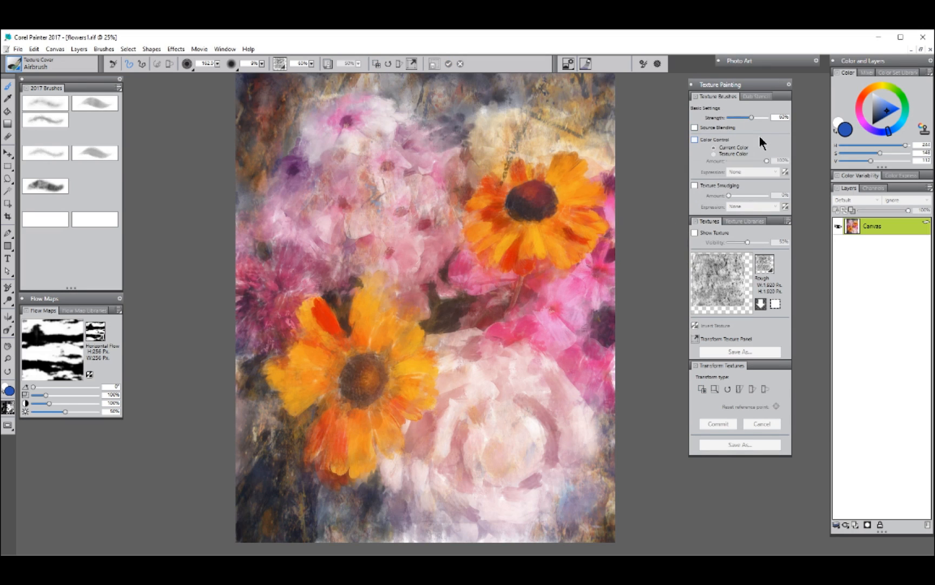
left_click(695, 127)
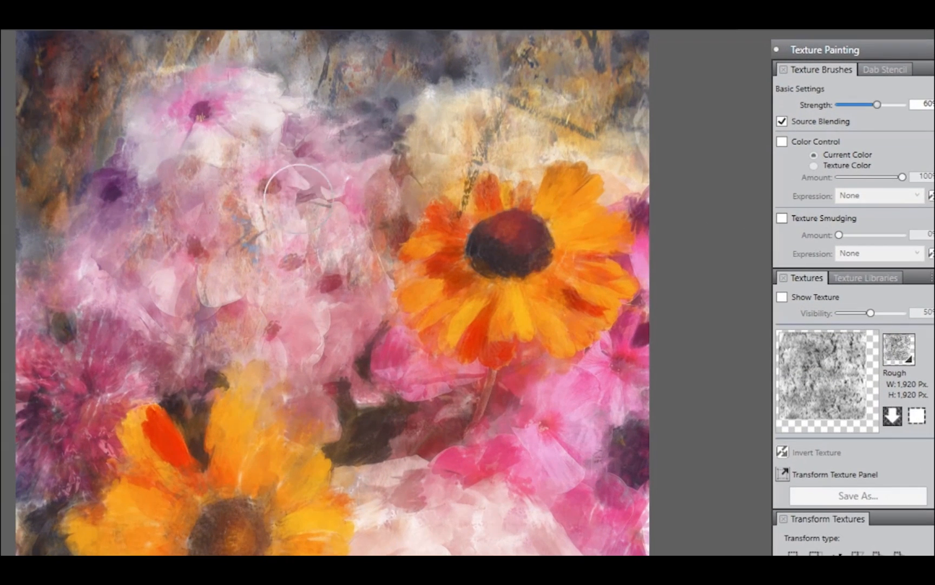
mouse_move(333, 203)
left_mouse_down()
mouse_move(261, 257)
mouse_move(411, 161)
mouse_move(374, 126)
mouse_move(508, 138)
mouse_move(493, 149)
mouse_move(375, 93)
mouse_move(130, 119)
mouse_move(184, 313)
mouse_move(398, 253)
mouse_move(531, 273)
mouse_move(493, 372)
mouse_move(462, 405)
mouse_move(470, 279)
mouse_move(440, 380)
mouse_move(471, 483)
mouse_move(322, 526)
mouse_move(259, 397)
mouse_move(119, 501)
left_mouse_up()
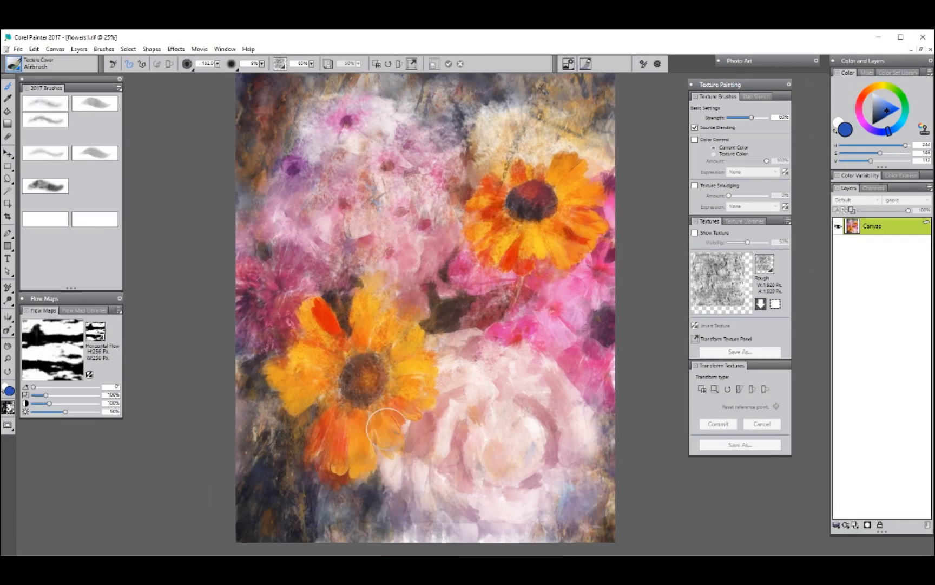
mouse_move(263, 405)
left_mouse_down()
mouse_move(252, 333)
mouse_move(287, 401)
mouse_move(289, 494)
mouse_move(319, 469)
mouse_move(386, 538)
mouse_move(474, 431)
mouse_move(476, 366)
mouse_move(524, 446)
mouse_move(504, 352)
mouse_move(532, 430)
mouse_move(573, 423)
mouse_move(468, 327)
left_mouse_up()
left_click_drag(237, 406, 238, 467)
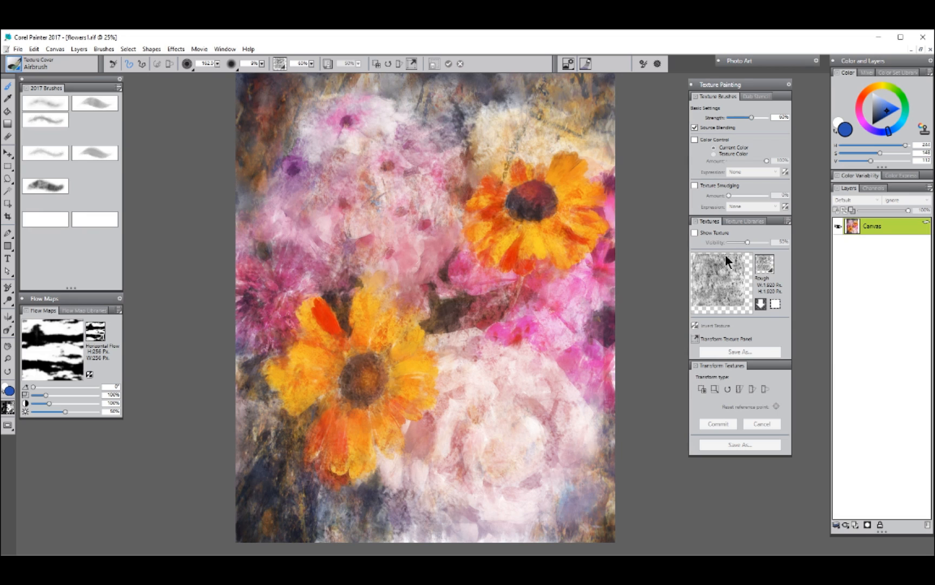
Step: Fit the Desk Paint texture to the canvas again and paint it with source blending over the background, pink flowers and rose
left_click(762, 264)
left_click(765, 293)
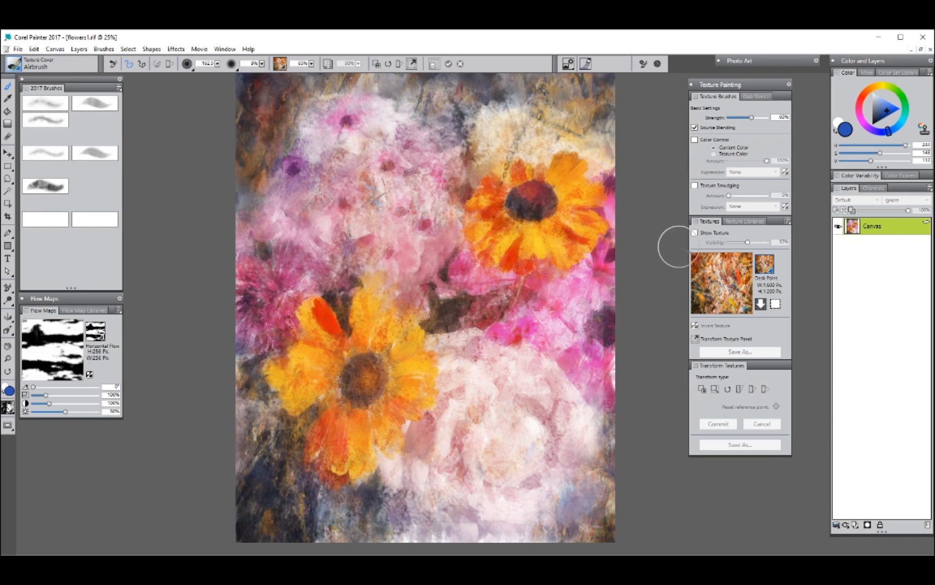
left_click_drag(429, 180, 616, 544)
left_click(449, 64)
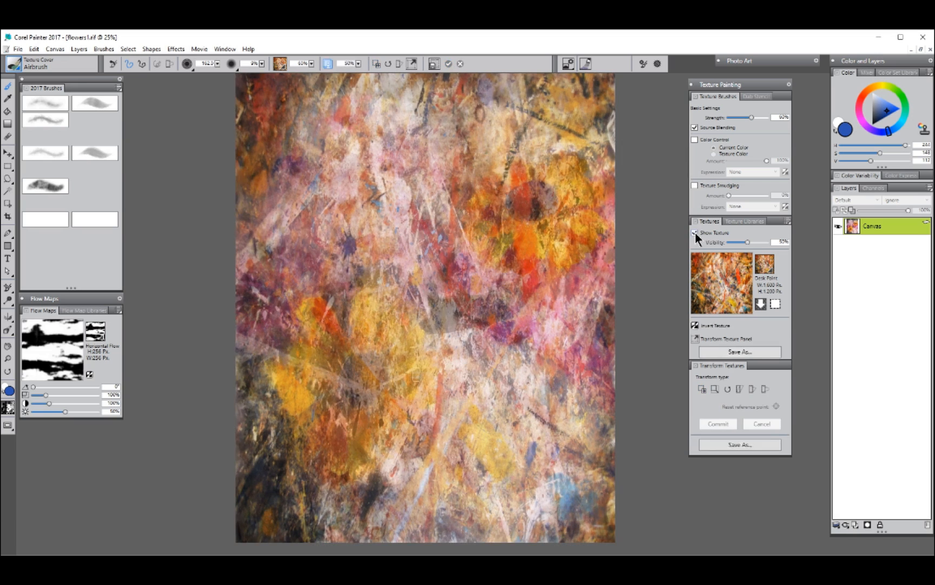
left_click(695, 232)
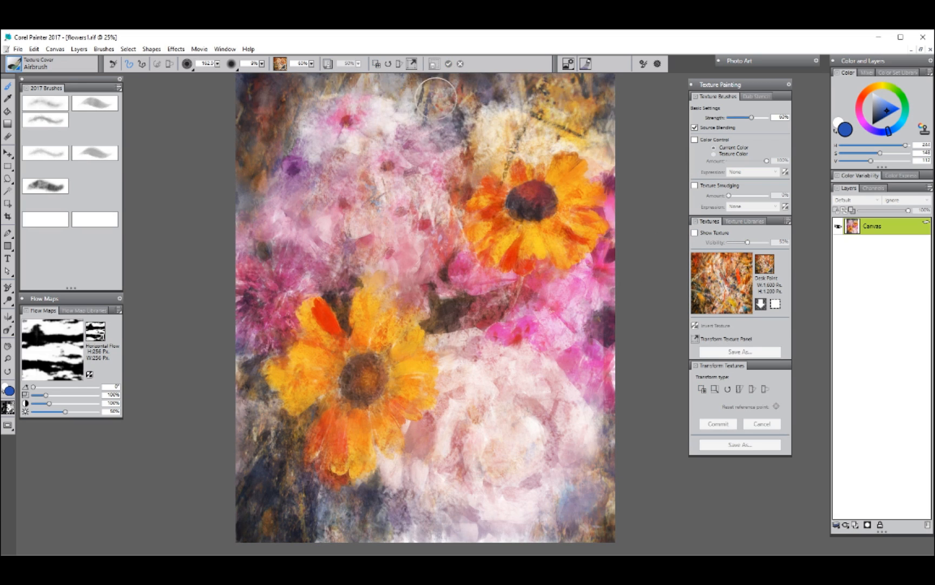
left_click_drag(282, 87, 252, 201)
mouse_move(398, 490)
left_mouse_down()
mouse_move(491, 468)
mouse_move(479, 376)
mouse_move(636, 487)
left_mouse_up()
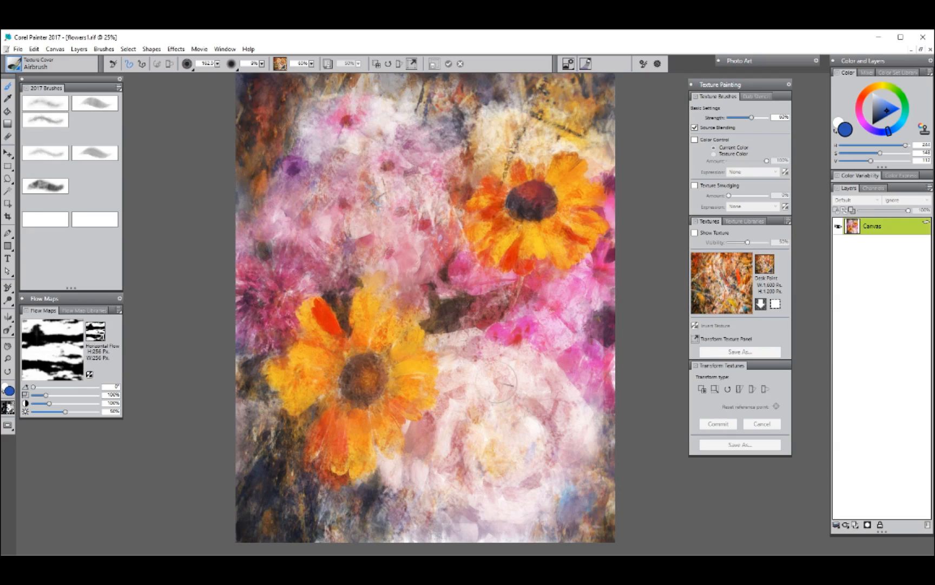
Step: Select the Texture Cover Stencil Flow Map brush, keep the Horizontal Flow map as its dab stencil and undo the blue test strokes between the flowers
left_click(50, 186)
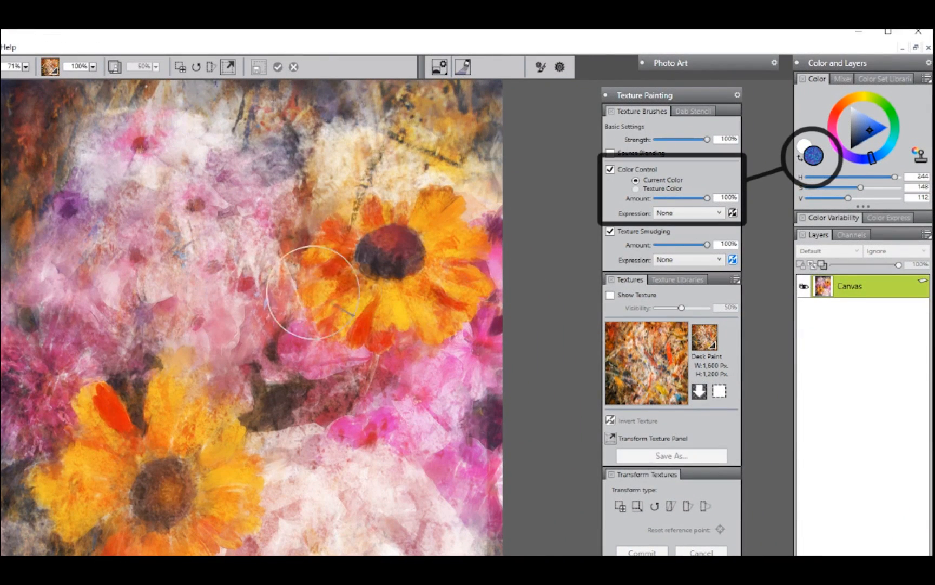
mouse_move(372, 245)
left_mouse_down()
mouse_move(344, 283)
mouse_move(392, 343)
left_mouse_up()
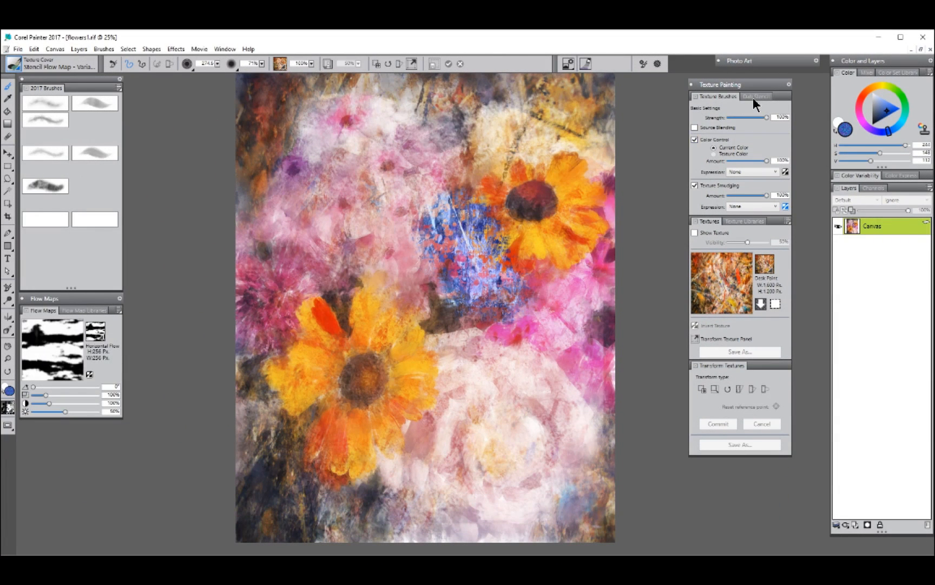
left_click(754, 97)
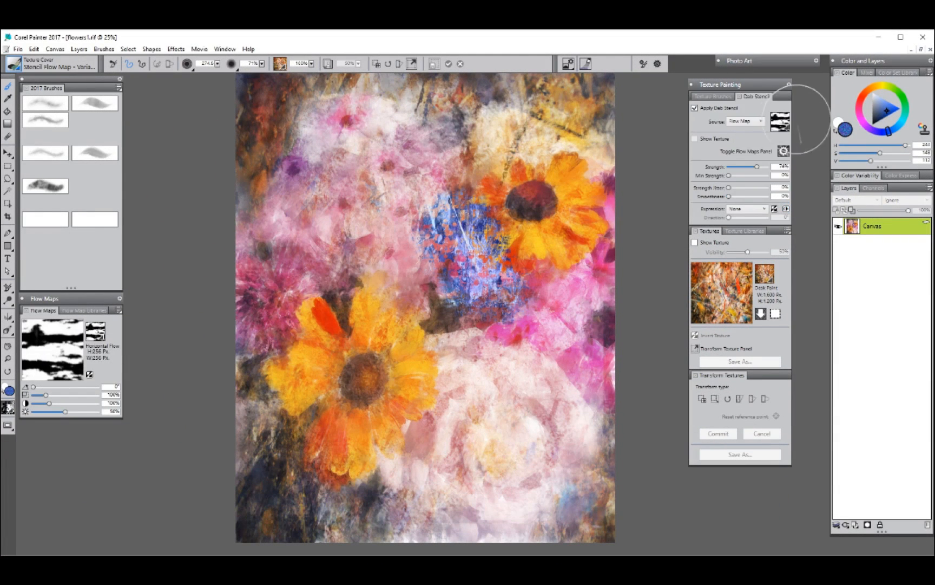
left_click(781, 125)
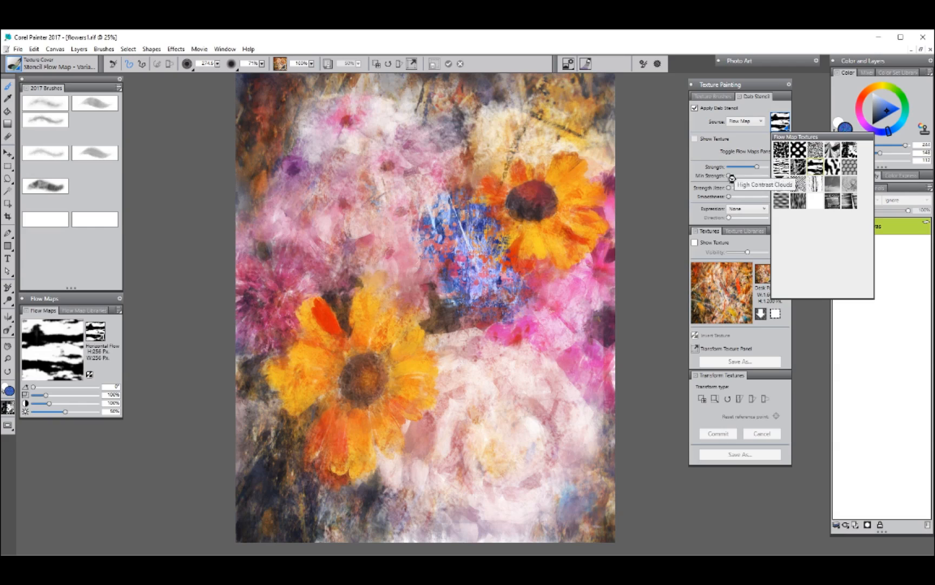
left_click(815, 172)
mouse_move(455, 162)
left_mouse_down()
mouse_move(454, 223)
mouse_move(519, 293)
mouse_move(465, 320)
mouse_move(484, 355)
mouse_move(523, 376)
mouse_move(547, 409)
mouse_move(549, 452)
mouse_move(600, 472)
mouse_move(644, 468)
left_mouse_up()
key("ctrl+z")
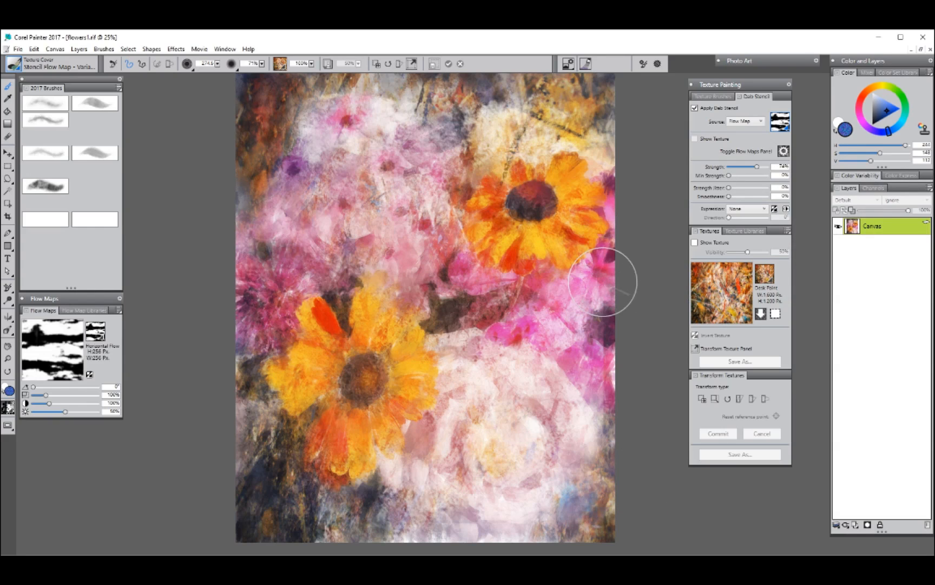
Step: Sample colours from the painting and texture the pink flowers on the right side and the yellow background above the upper daisy
left_click(606, 259, "alt")
mouse_move(606, 259)
left_mouse_down()
mouse_move(602, 280)
mouse_move(624, 347)
mouse_move(587, 321)
mouse_move(555, 326)
mouse_move(612, 262)
left_mouse_up()
mouse_move(603, 155)
left_mouse_down()
mouse_move(573, 146)
mouse_move(574, 130)
mouse_move(610, 146)
mouse_move(574, 91)
mouse_move(606, 147)
left_mouse_up()
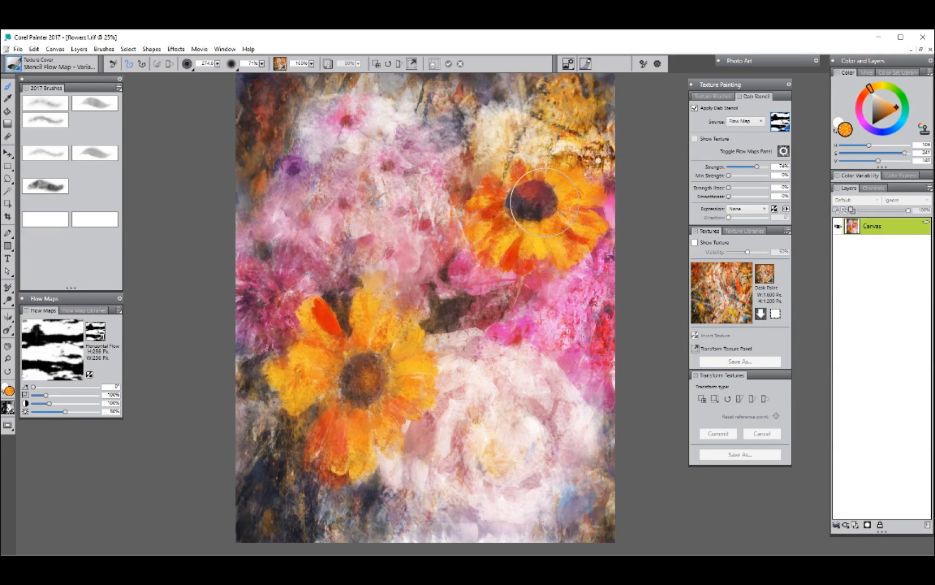
Step: Sample crimson, red and yellow tones and paint texture over the left background, the lower daisy's petals and both daisy centres
left_click(283, 274, "alt")
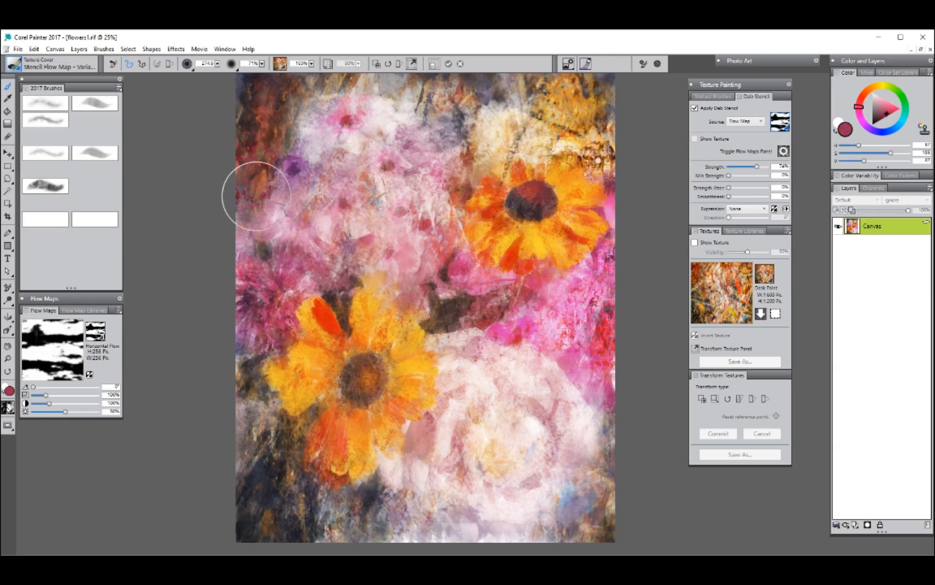
left_click(331, 324, "alt")
mouse_move(336, 292)
left_mouse_down()
mouse_move(331, 278)
mouse_move(334, 290)
left_mouse_up()
left_click(362, 331, "alt")
left_click_drag(400, 304, 447, 352)
left_click_drag(349, 355, 363, 376)
left_click_drag(517, 198, 533, 211)
Step: Sample fresh colours and paint red and orange texture strokes across the lower background from the left corner to the right corner
left_click(470, 421, "alt")
left_click_drag(381, 477, 402, 522)
left_click_drag(249, 446, 281, 523)
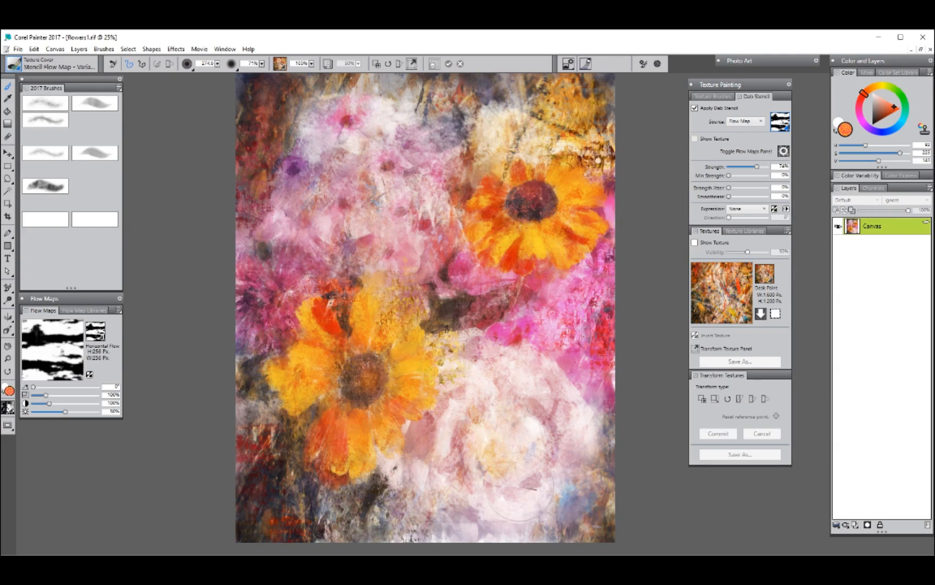
left_click_drag(587, 454, 574, 503)
left_click_drag(573, 520, 460, 530)
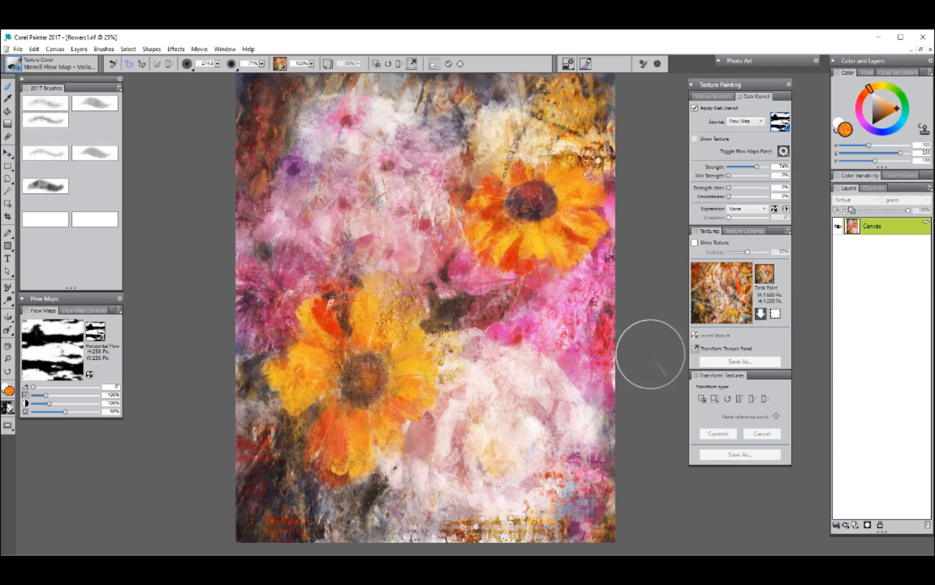
Step: Add a new layer and choose the Glazing Stencil Flow Map - Spongy brush with a muted brown colour
left_click(855, 525)
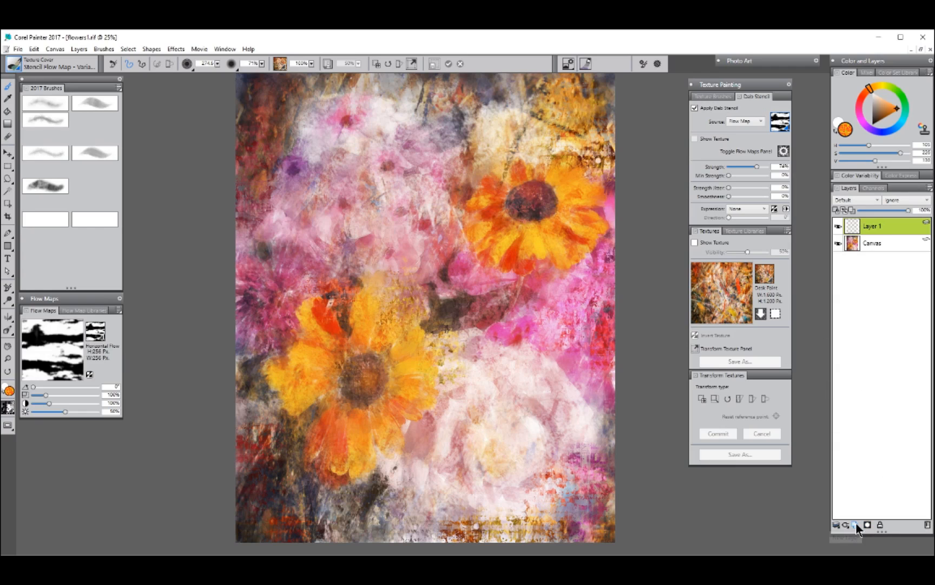
left_click(47, 156)
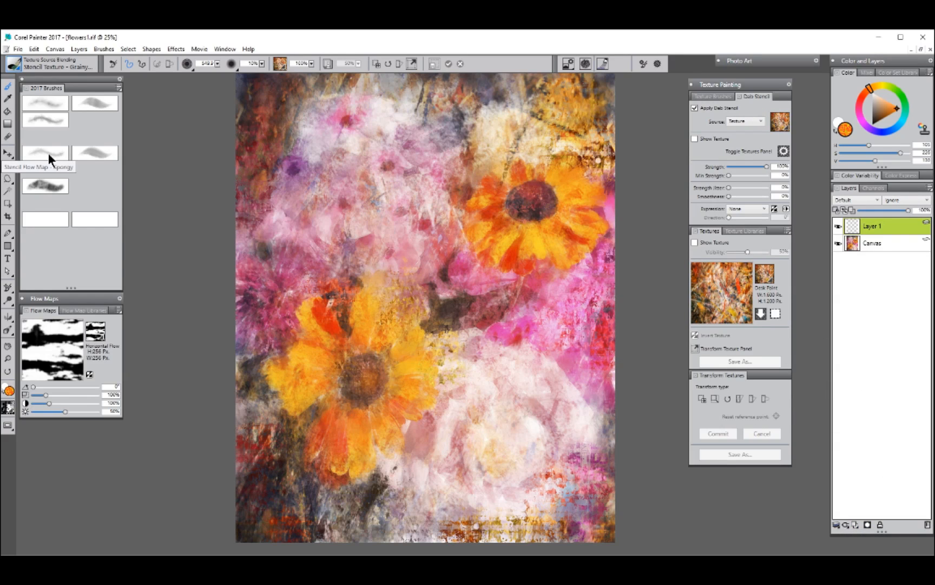
left_click(110, 159)
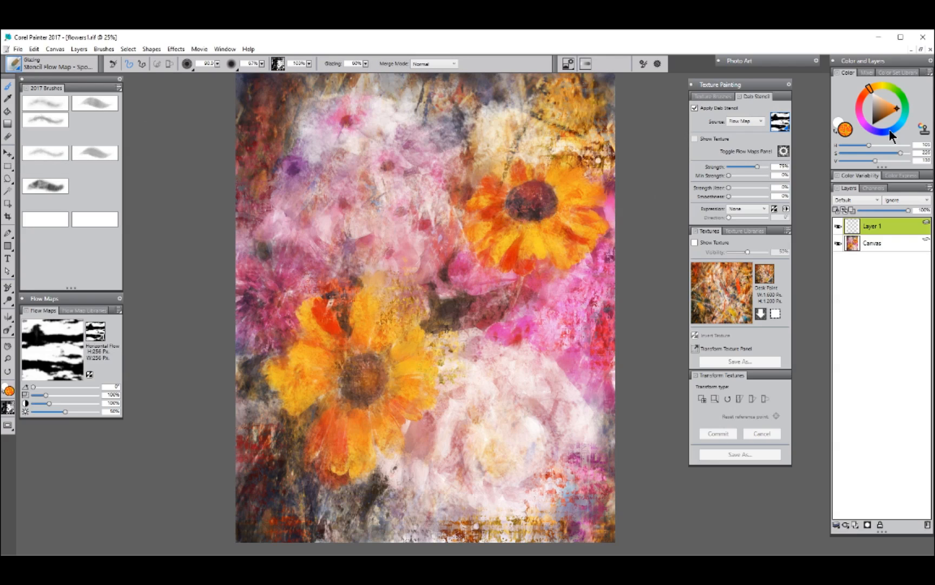
left_click(870, 92)
left_click(882, 110)
Step: Enlarge the glazing brush and paint brown stencil texture over the pale pink flowers, the right side and the white rose
left_click_drag(420, 222, 483, 223)
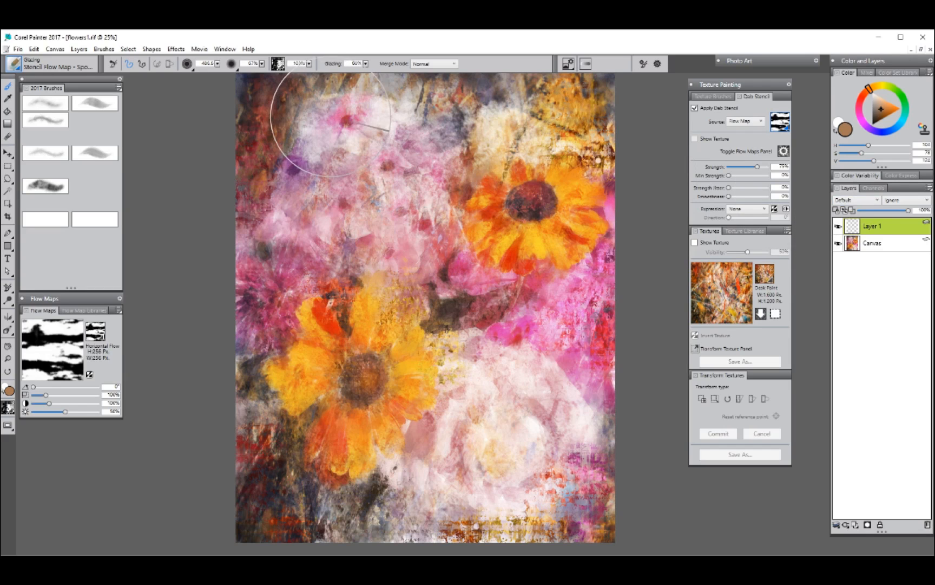
mouse_move(304, 142)
left_mouse_down()
mouse_move(277, 207)
mouse_move(388, 222)
left_mouse_up()
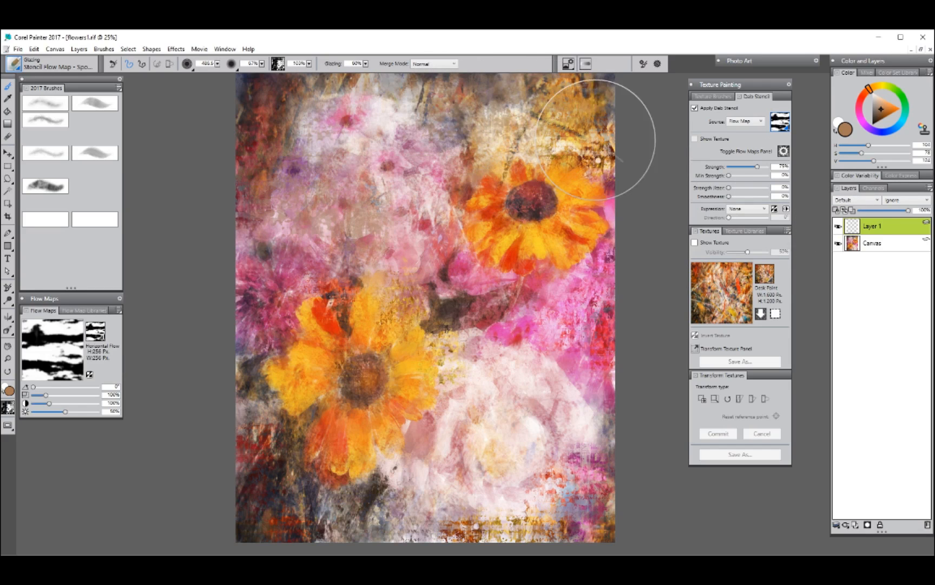
mouse_move(599, 267)
left_mouse_down()
mouse_move(545, 320)
mouse_move(491, 429)
mouse_move(434, 452)
mouse_move(359, 512)
mouse_move(482, 494)
mouse_move(558, 518)
mouse_move(600, 466)
left_mouse_up()
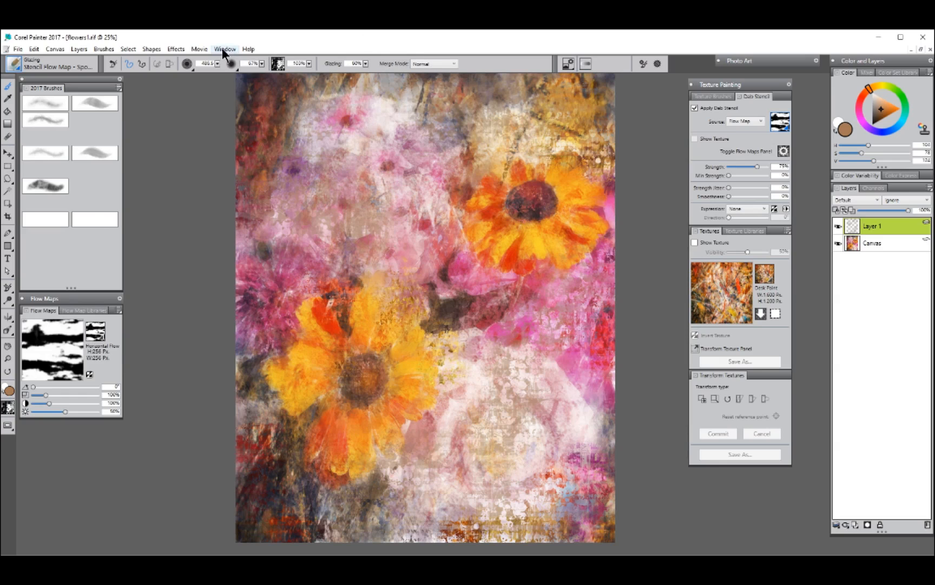
Step: Show the Papers palette and place it beside the 2017 Brushes palette
left_click(224, 49)
mouse_move(195, 133)
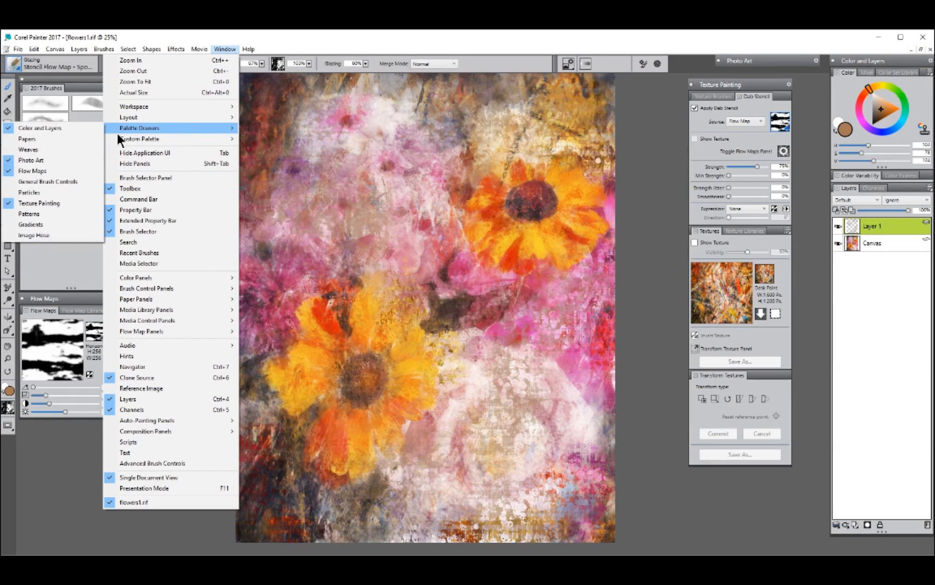
left_click(71, 139)
left_click_drag(240, 168, 198, 86)
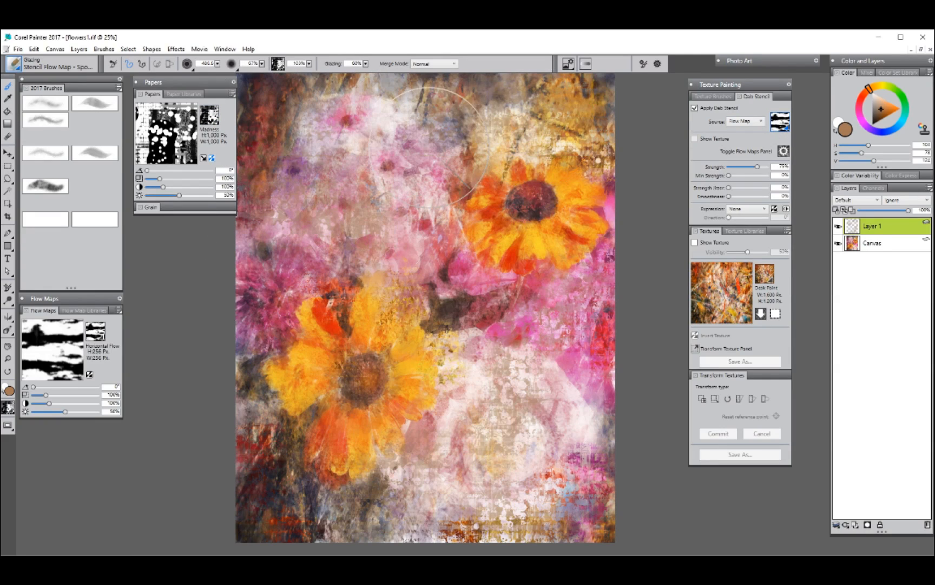
Step: Set the brush colour to black, paint a test stroke over the white rose and undo it
left_click(878, 114)
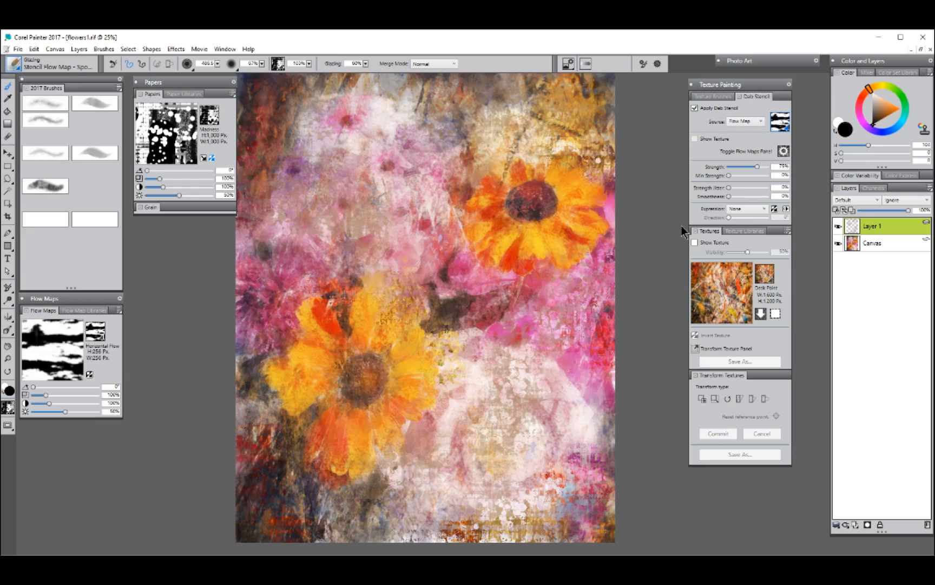
mouse_move(471, 303)
left_mouse_down()
mouse_move(466, 376)
mouse_move(512, 385)
mouse_move(462, 384)
mouse_move(408, 422)
mouse_move(473, 438)
left_mouse_up()
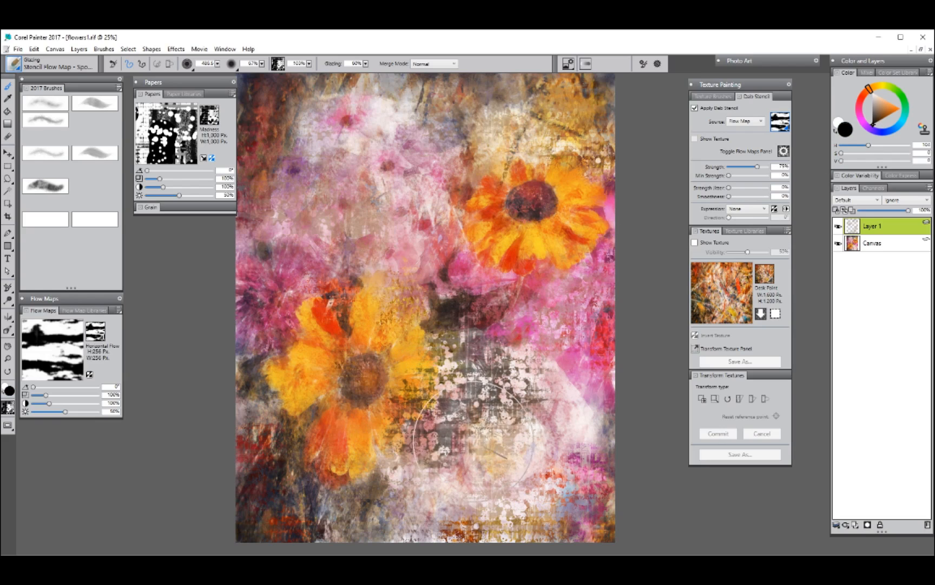
key("ctrl+z")
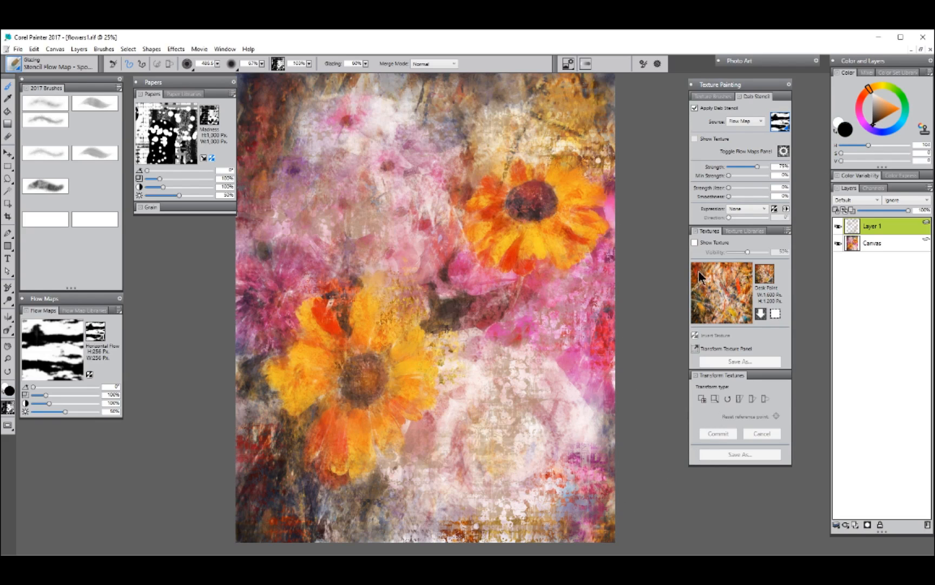
Step: Try the Fine Dots flow map combined with the Contrasty Random Cracks paper on the white rose
left_click(783, 124)
left_click(800, 150)
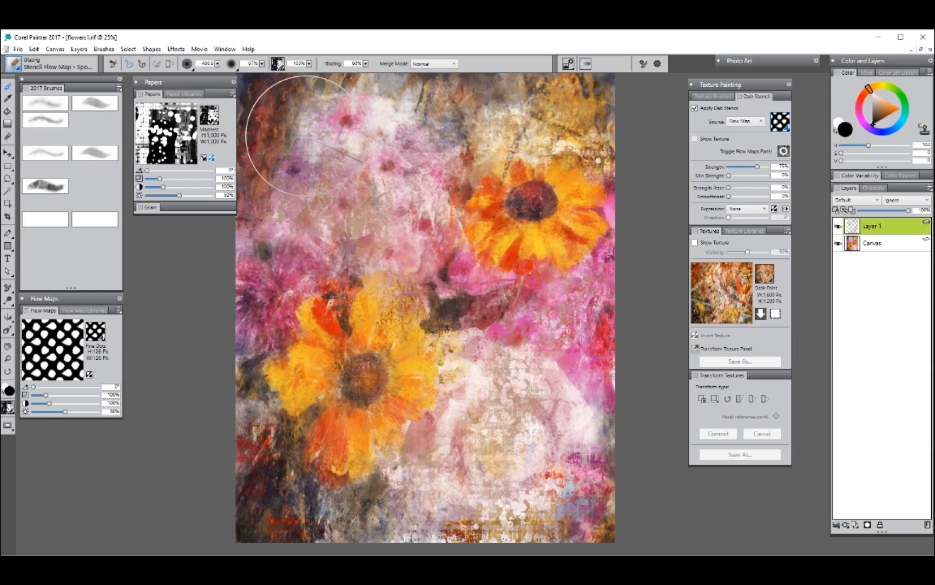
left_click(210, 116)
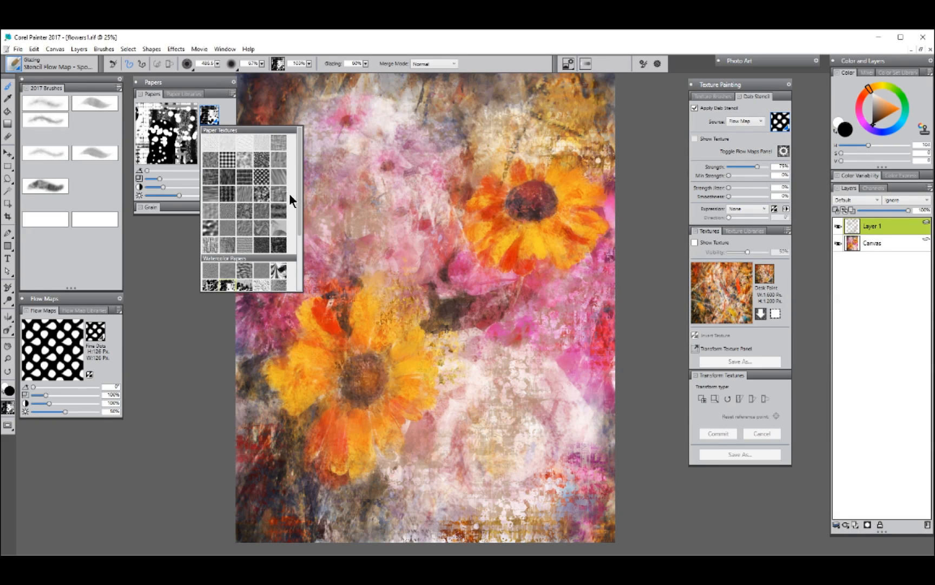
left_click_drag(299, 203, 302, 233)
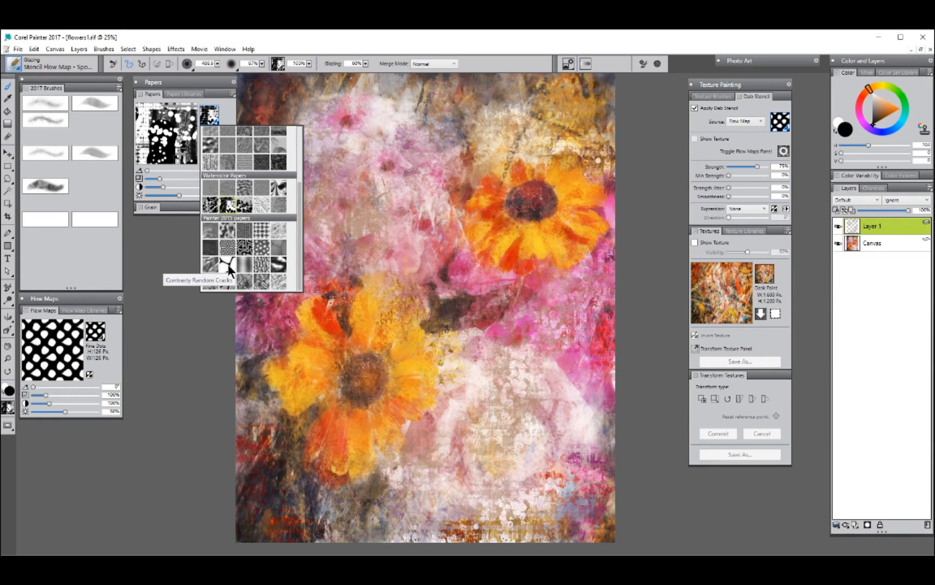
left_click(227, 267)
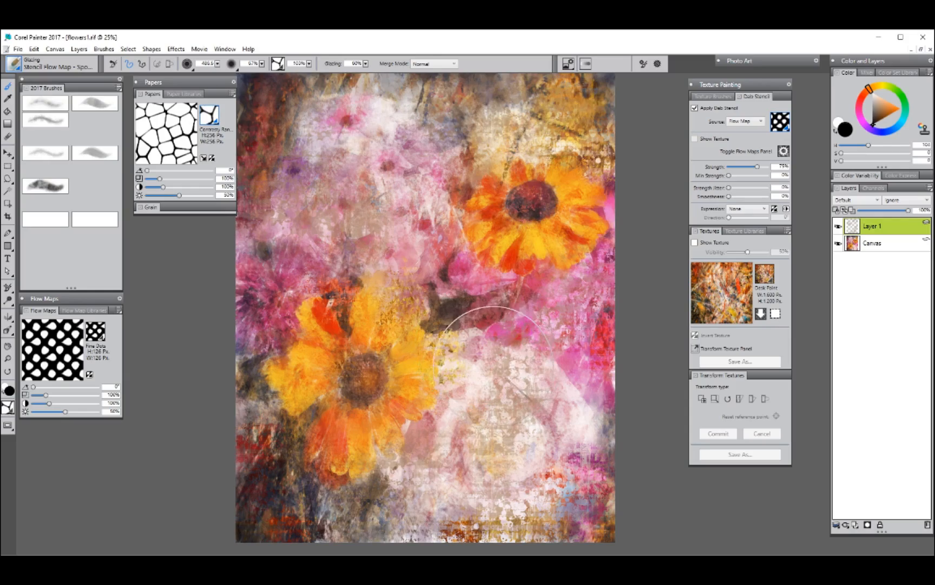
mouse_move(483, 379)
left_mouse_down()
mouse_move(485, 409)
mouse_move(407, 381)
left_mouse_up()
mouse_move(419, 268)
left_mouse_down()
mouse_move(504, 88)
mouse_move(587, 85)
mouse_move(667, 180)
mouse_move(766, 354)
mouse_move(760, 418)
left_mouse_up()
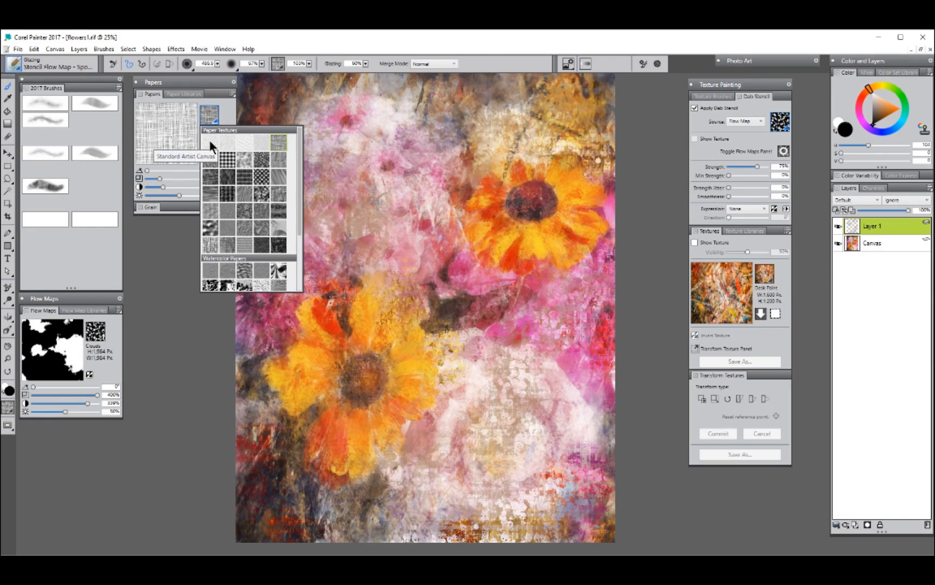
Step: Choose the Standard Artist Canvas paper, keep the Clouds flow map and glaze black over the background around the painting's edges
left_click(211, 144)
left_click(97, 332)
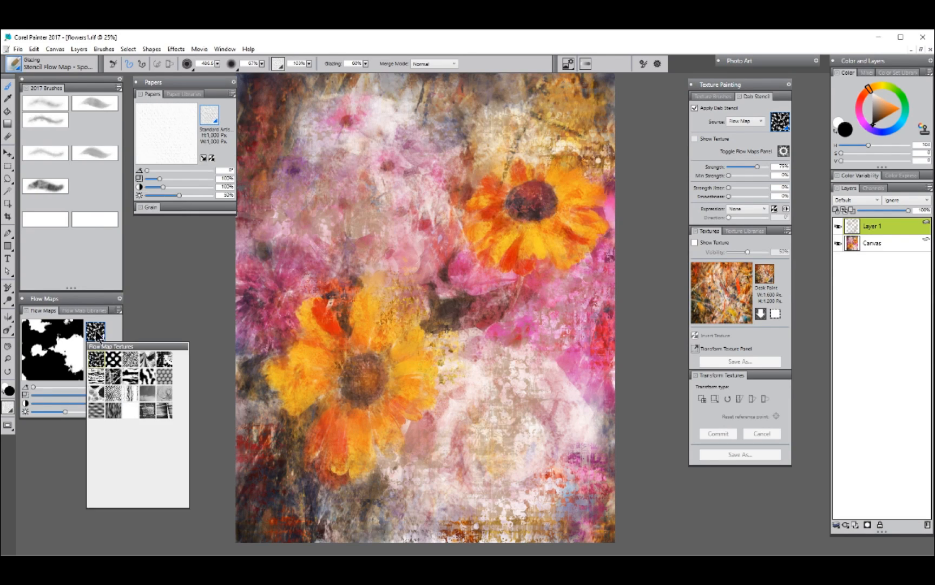
left_click(100, 336)
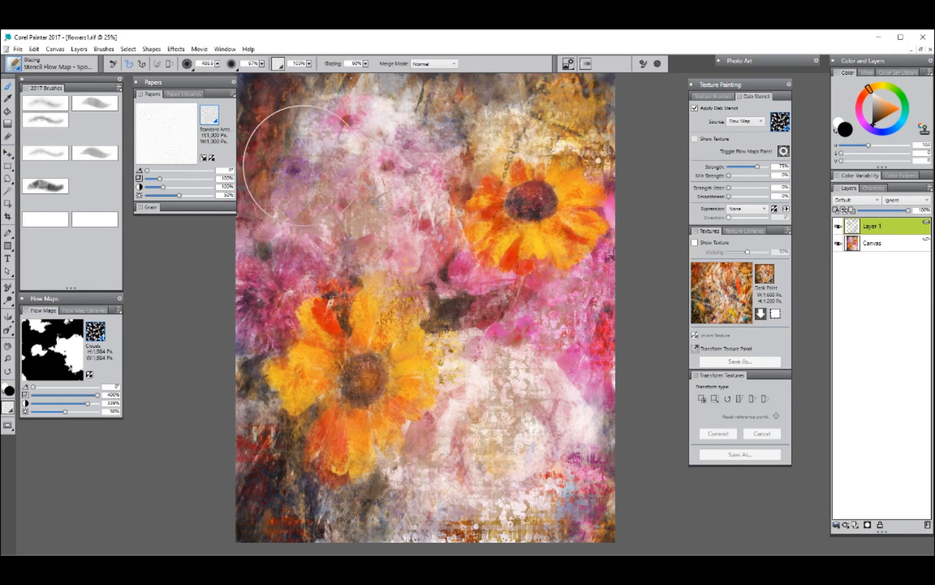
mouse_move(282, 125)
left_mouse_down()
mouse_move(376, 80)
mouse_move(500, 99)
mouse_move(313, 114)
mouse_move(311, 80)
mouse_move(249, 184)
mouse_move(347, 113)
mouse_move(254, 234)
mouse_move(292, 198)
mouse_move(230, 303)
left_mouse_up()
mouse_move(553, 413)
left_mouse_down()
mouse_move(563, 502)
mouse_move(517, 536)
mouse_move(552, 541)
mouse_move(602, 480)
mouse_move(600, 433)
mouse_move(601, 384)
left_mouse_up()
left_click_drag(260, 506, 363, 549)
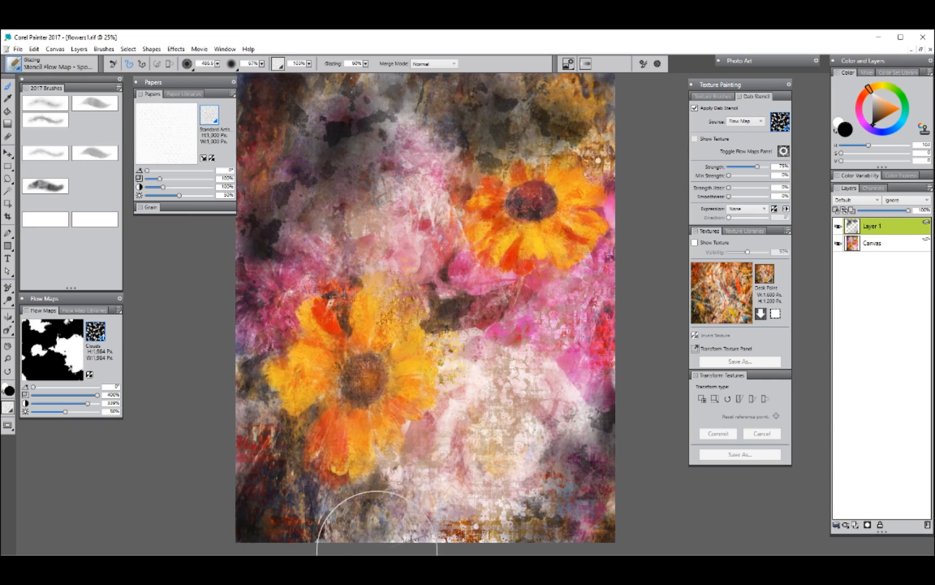
Step: Glaze sampled pink over the lower right and bottom edges and golden yellow over the upper right, and sample yellow with a small brush
left_click(593, 355, "alt")
mouse_move(596, 365)
left_mouse_down()
mouse_move(599, 397)
mouse_move(510, 522)
mouse_move(556, 522)
left_mouse_up()
left_click_drag(408, 513, 362, 520)
left_click_drag(238, 514, 238, 466)
left_click(568, 184, "alt")
mouse_move(587, 100)
left_mouse_down()
mouse_move(606, 92)
mouse_move(520, 86)
left_mouse_up()
left_click(538, 246, "alt")
left_click_drag(543, 261, 549, 261)
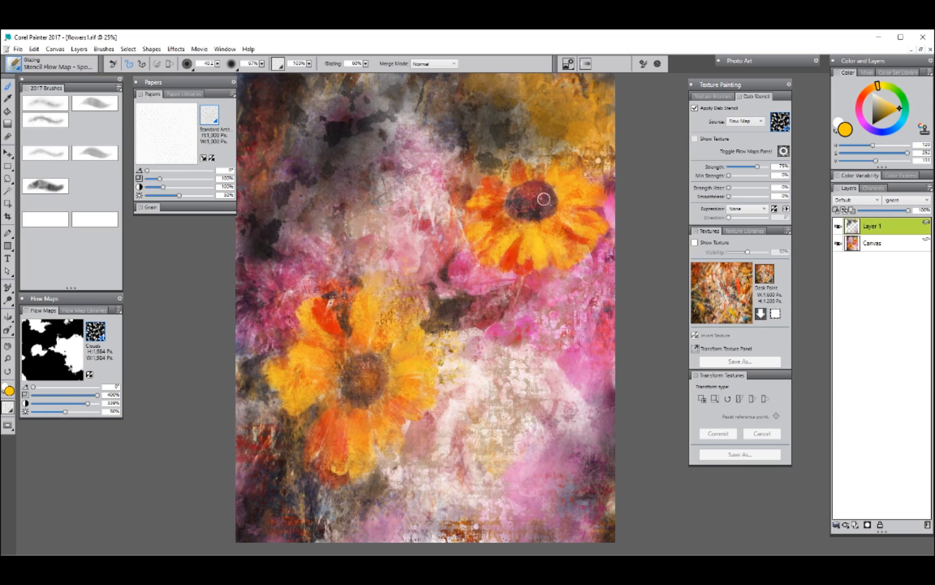
Step: Set the composite method of Layer 1 to Multiply
left_click(860, 200)
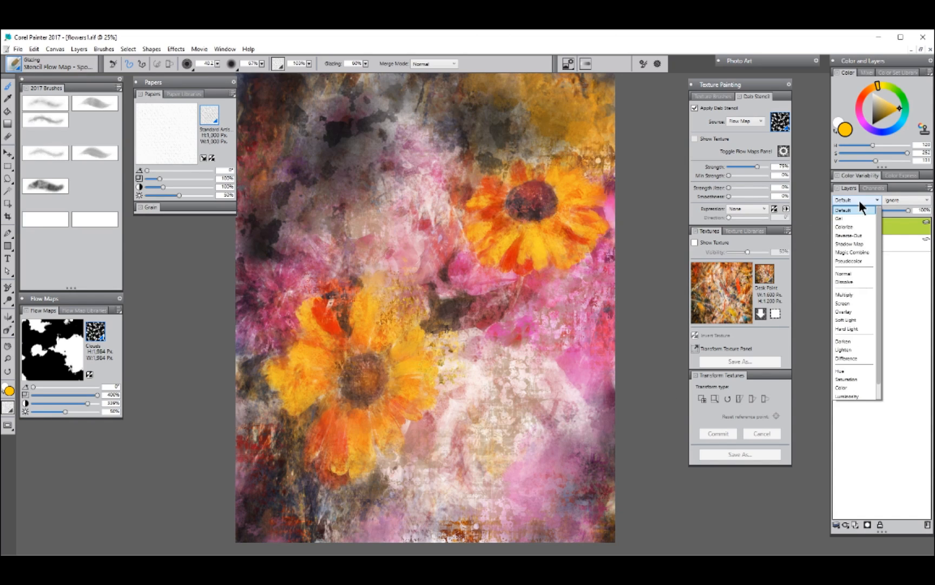
left_click(848, 295)
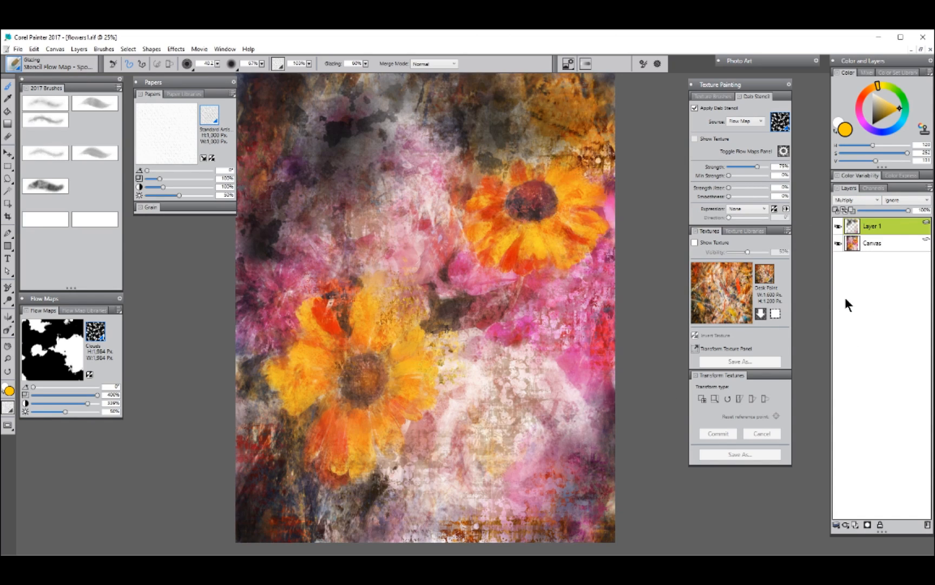